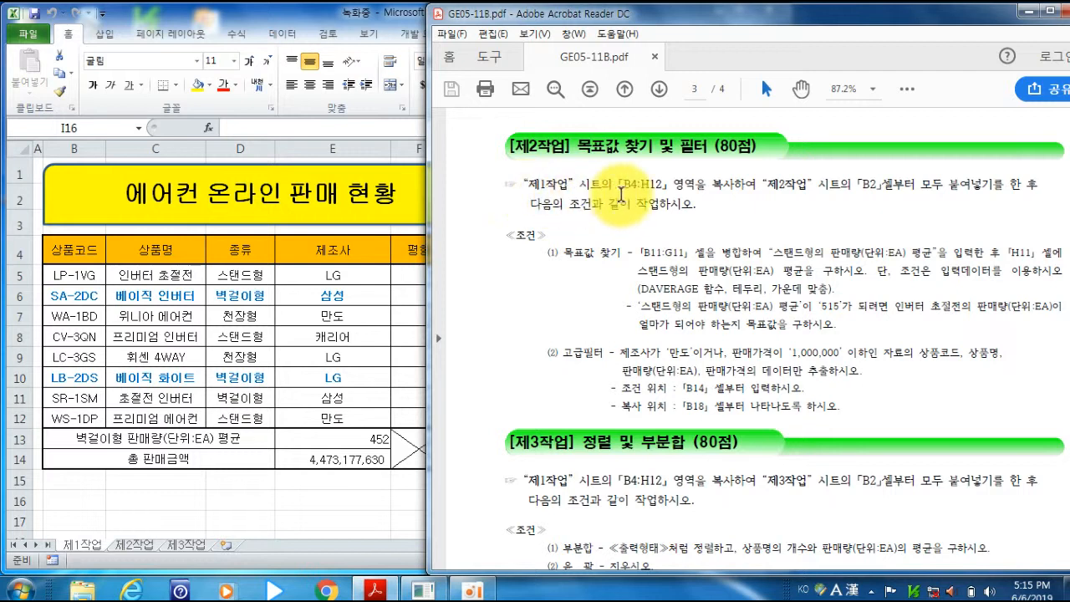
Step: In Excel, copy range B4:H12 from the 제1작업 sheet and paste it at cell B2 of the 제2작업 sheet
left_click_drag(619, 183, 650, 185)
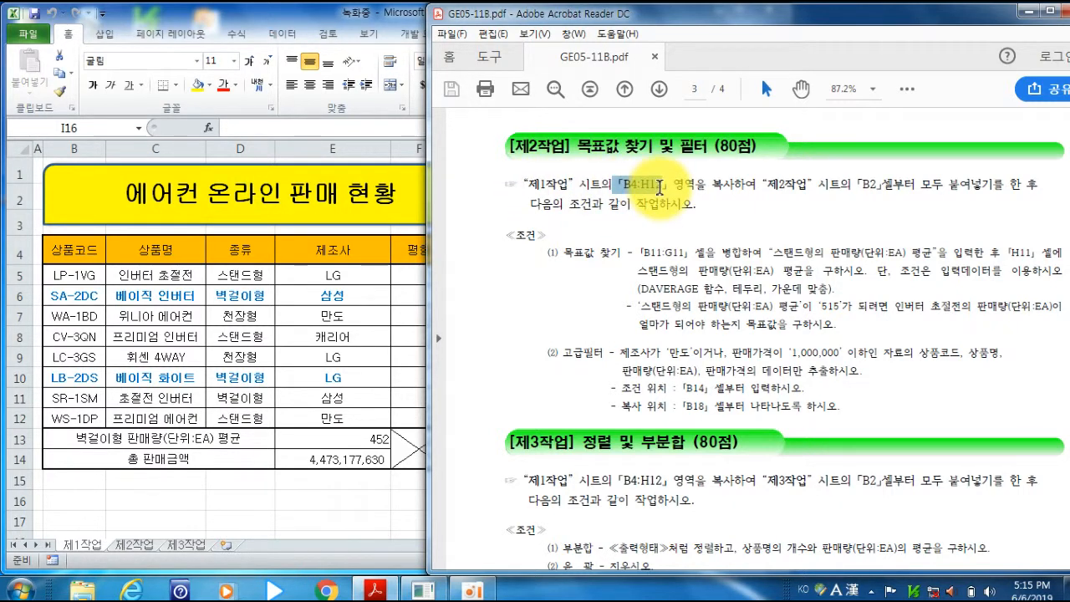
left_click_drag(665, 188, 669, 185)
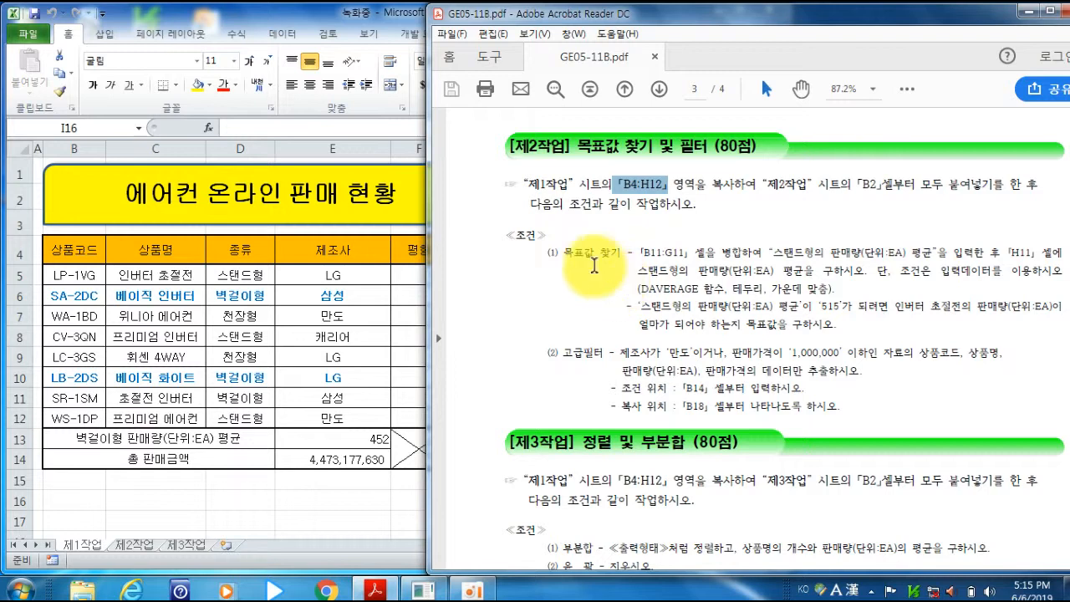
left_click(269, 22)
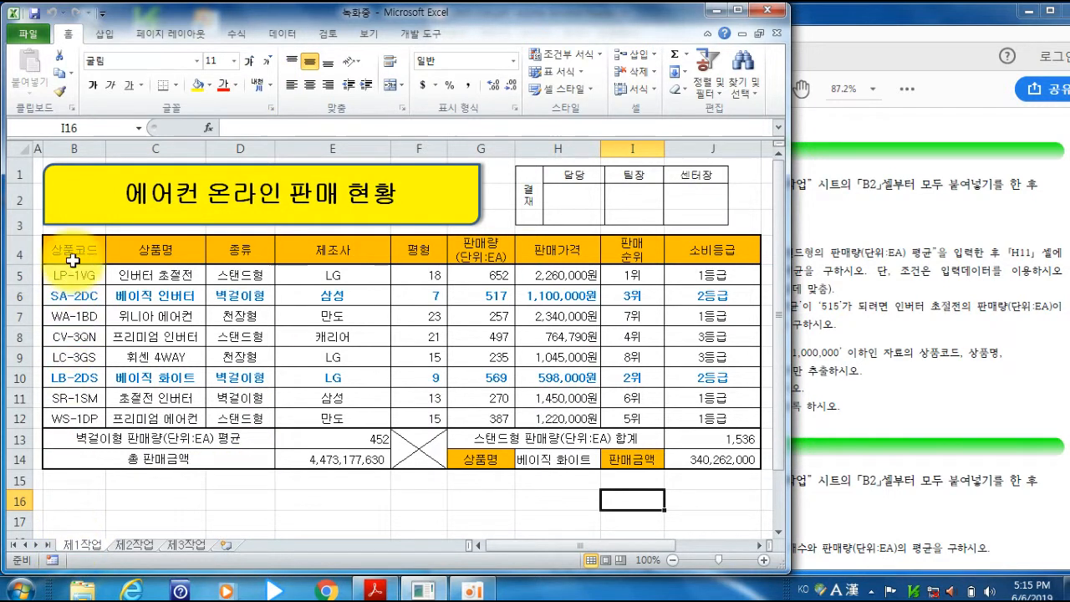
left_click_drag(73, 259, 560, 418)
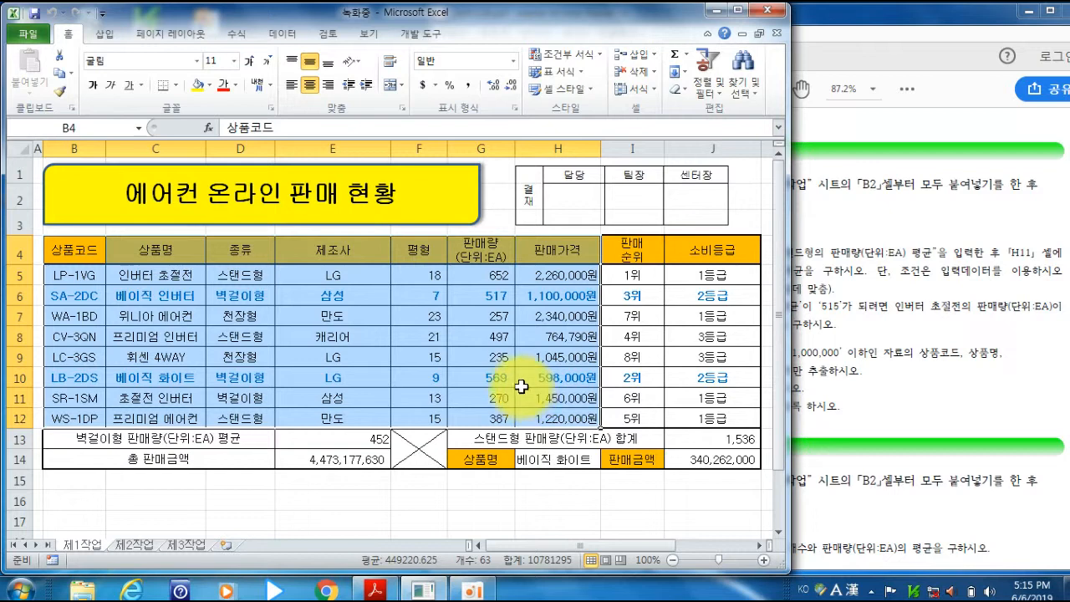
key("ctrl+c")
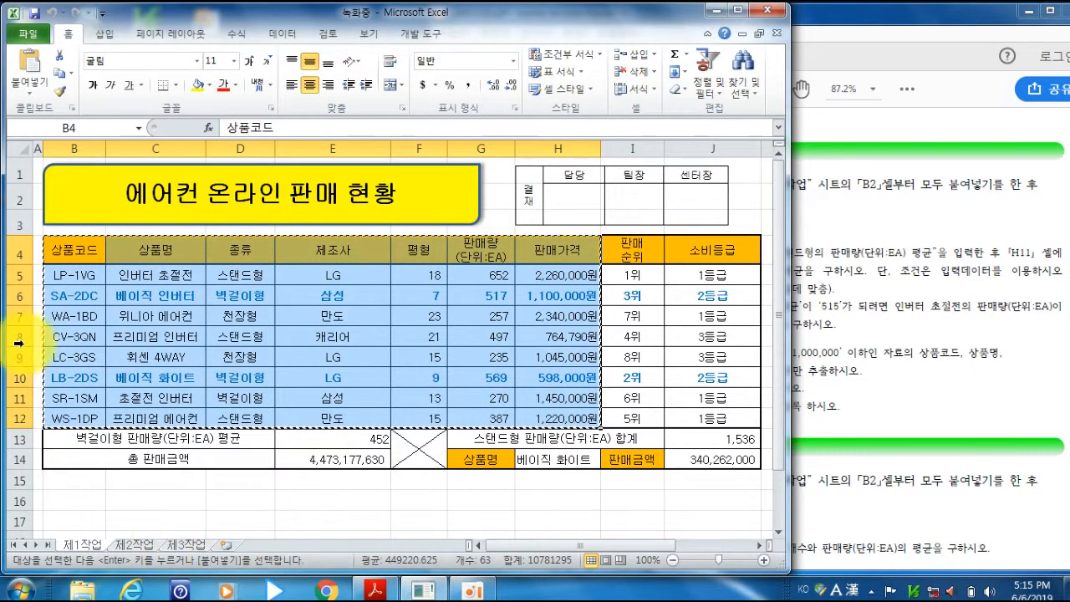
left_click(136, 544)
left_click(61, 188)
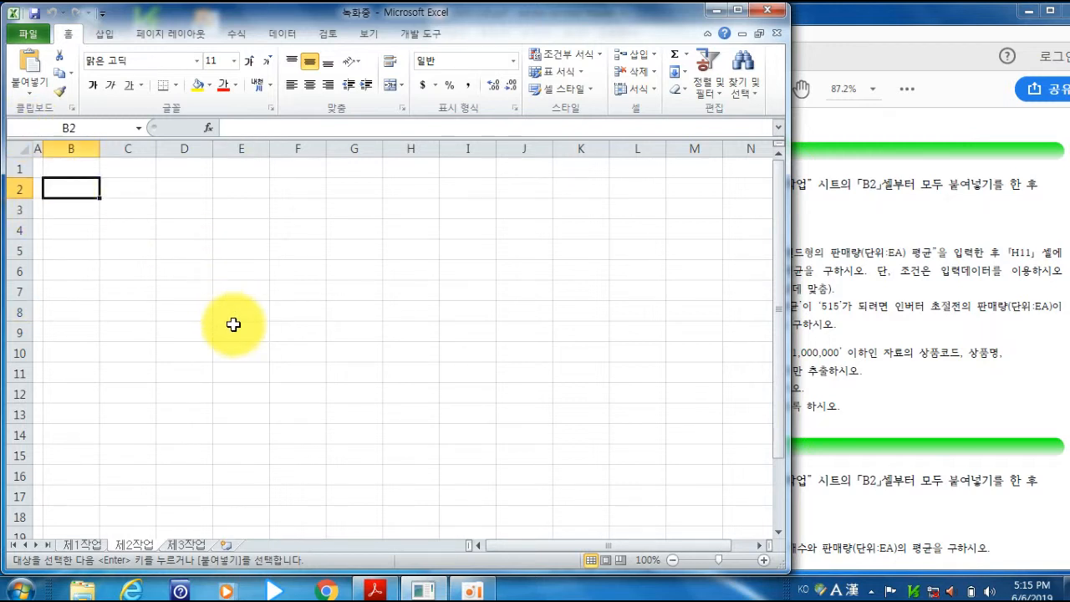
key("ctrl+v")
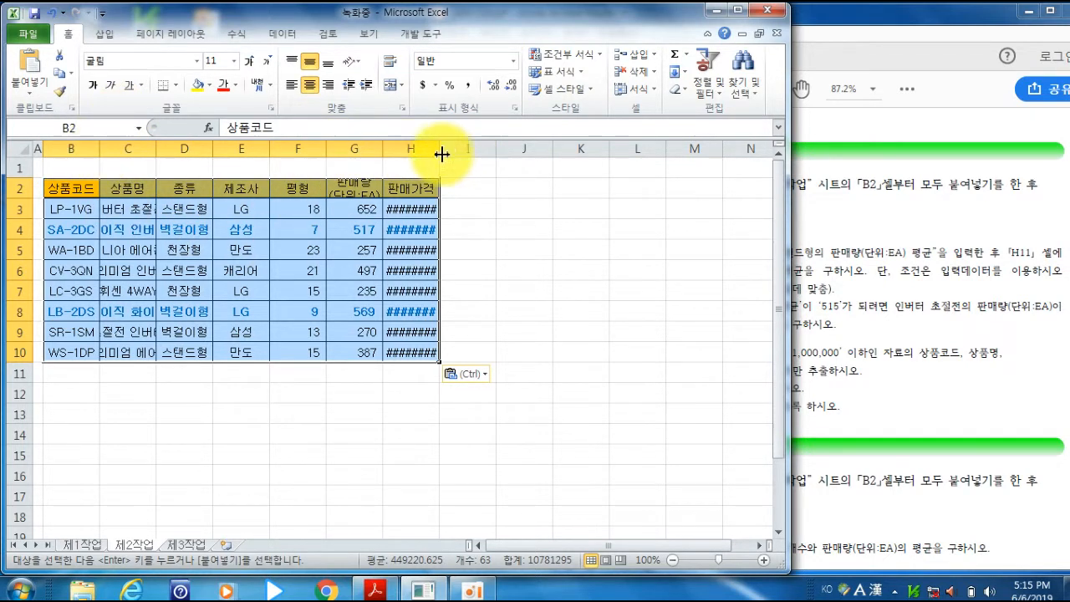
Step: Fit header row 2 to its text and widen columns C, D, G and H to fit the pasted data
double_click(20, 198)
left_click_drag(156, 148, 293, 149)
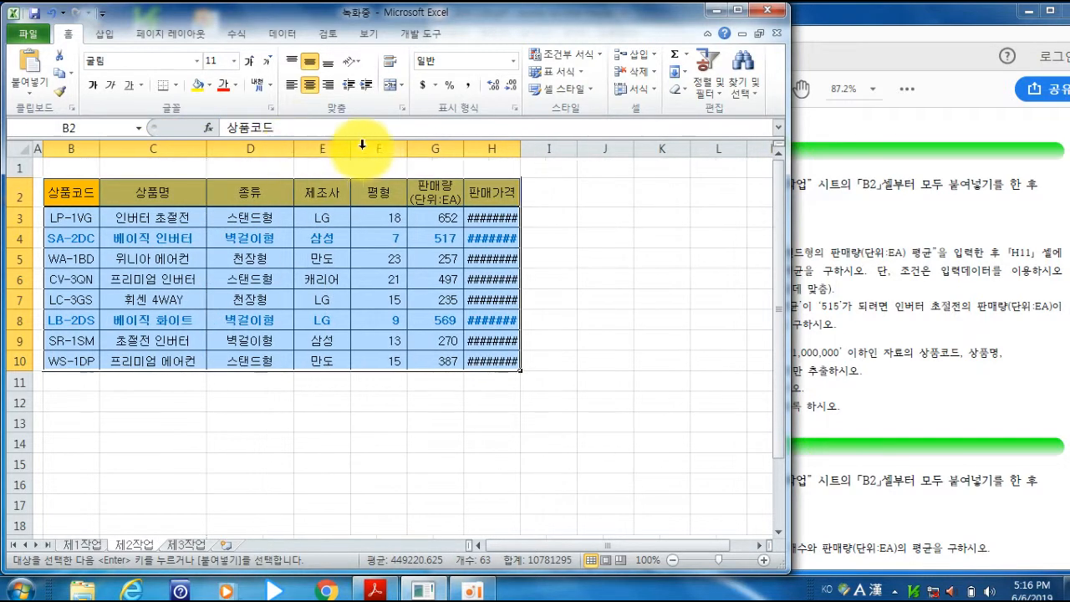
left_click_drag(520, 151, 569, 149)
left_click_drag(463, 148, 471, 148)
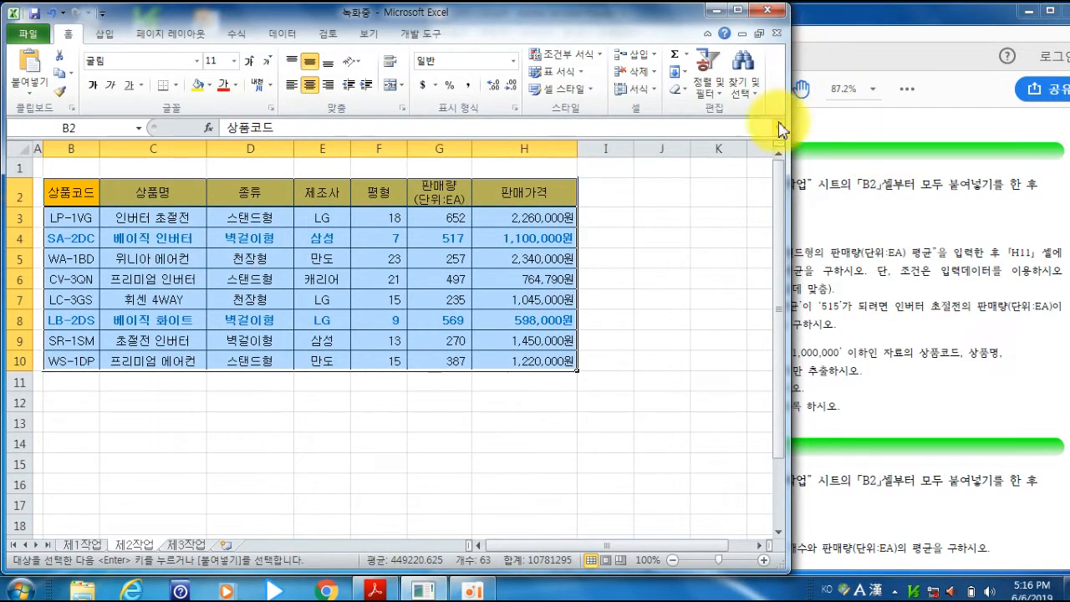
Step: Merge and center cells B11:G11 and enter the label "스탠드형의 판매량(단위:EA) 평균" in them
left_click(917, 25)
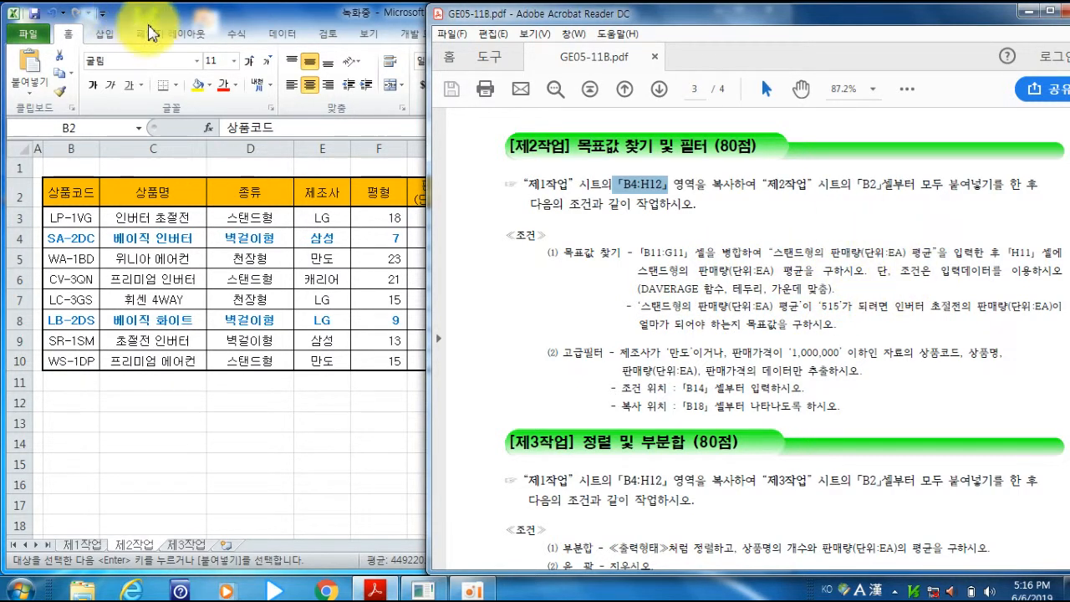
left_click(315, 22)
left_click_drag(72, 382, 418, 375)
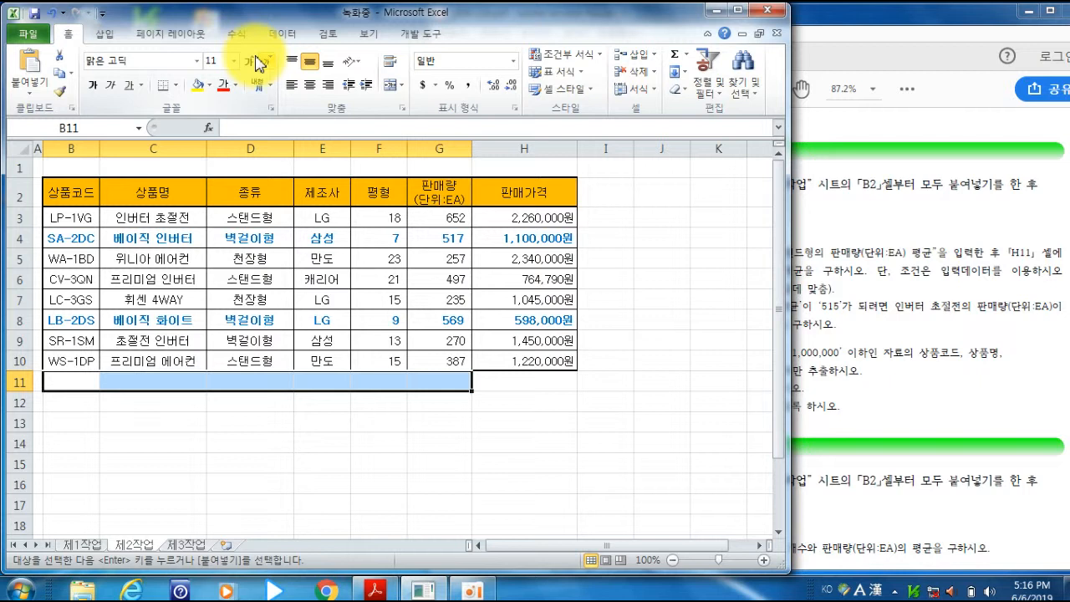
left_click(402, 85)
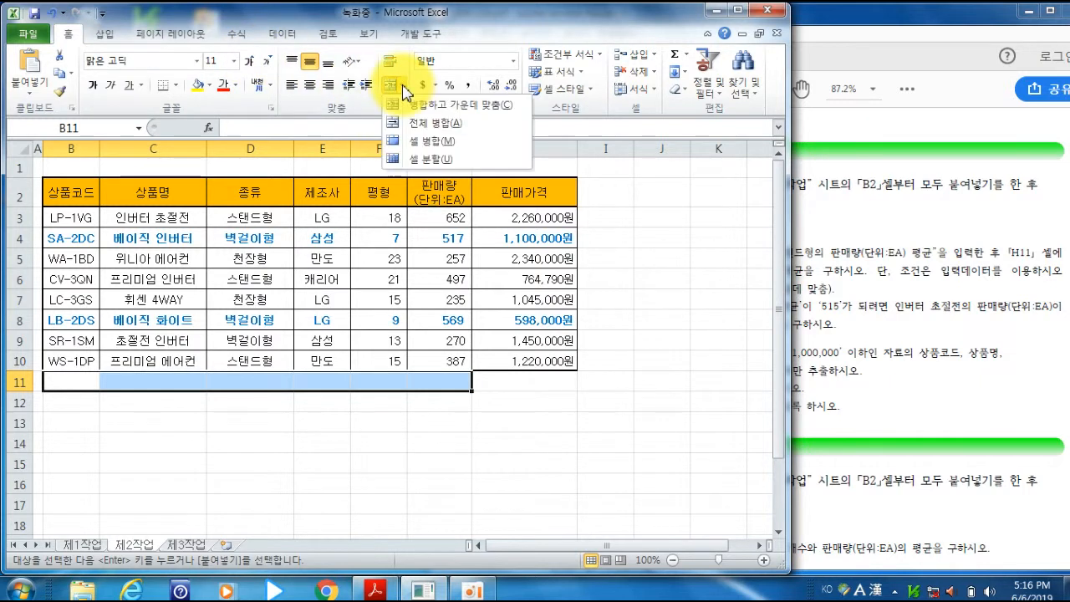
left_click(446, 106)
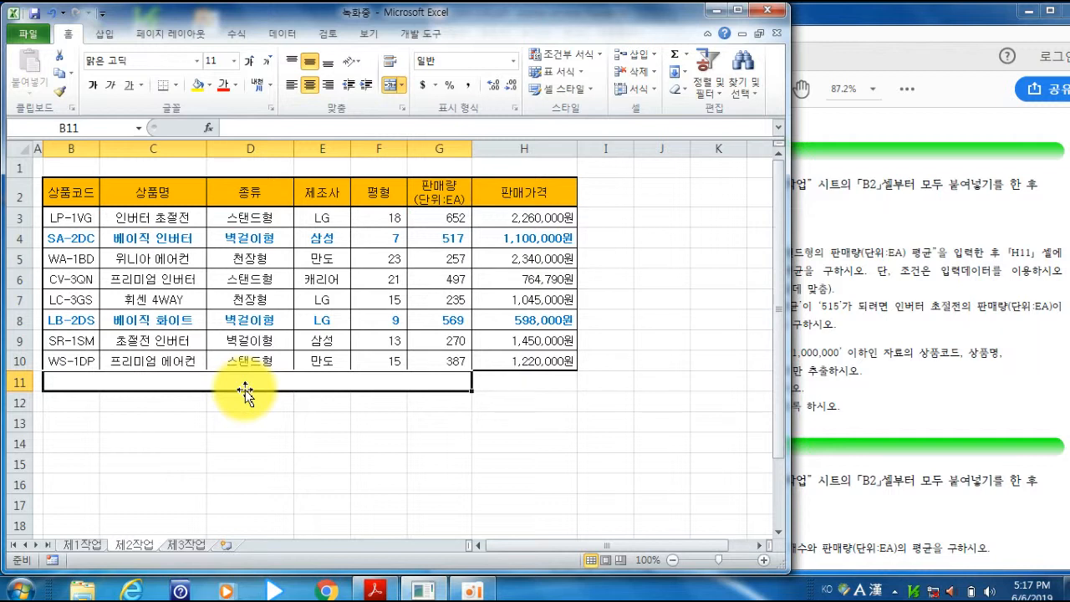
type("tm")
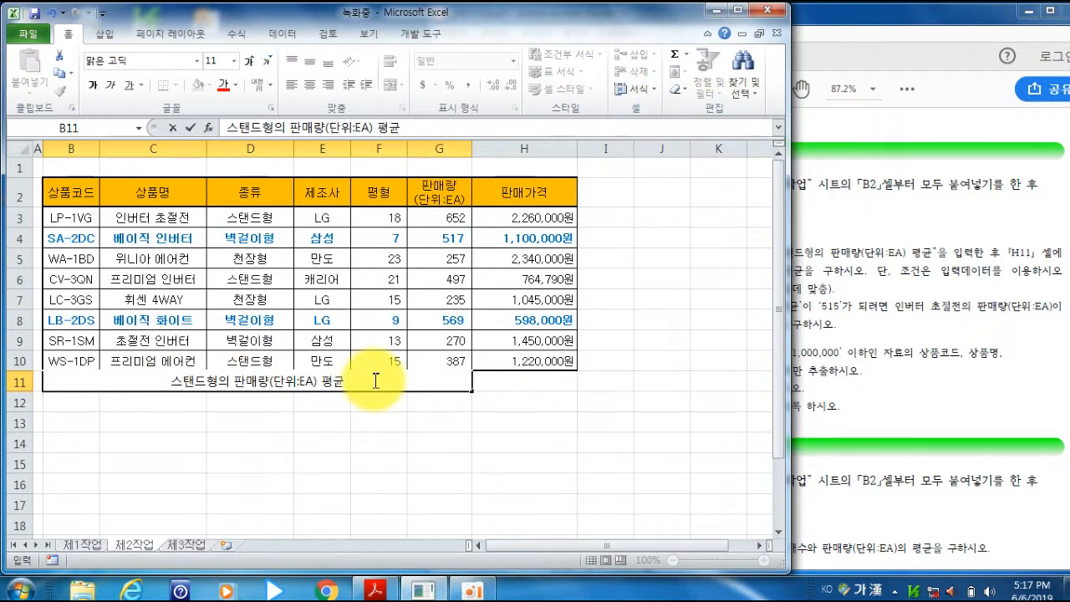
left_click(376, 380)
left_click(511, 381)
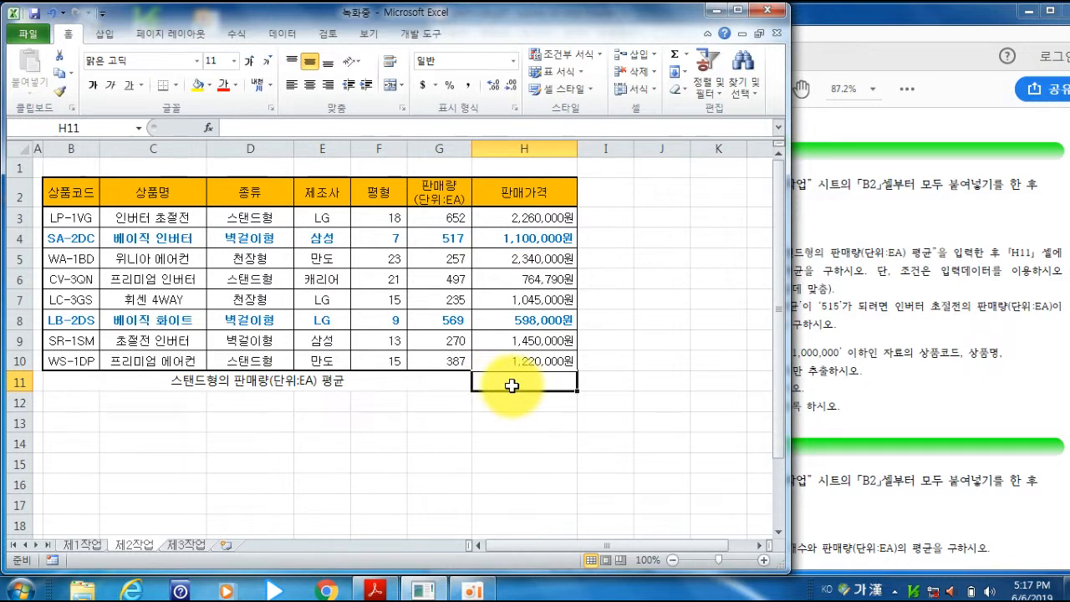
Step: Apply all borders to the average row B11:H11 below the table
left_click(46, 382)
left_click_drag(230, 382, 502, 380)
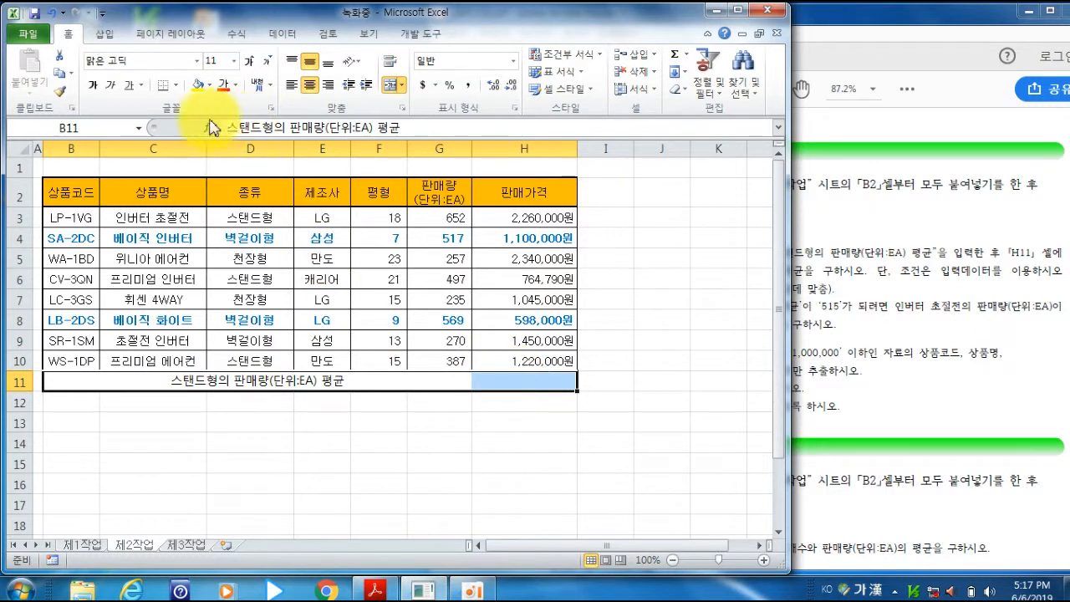
left_click(175, 87)
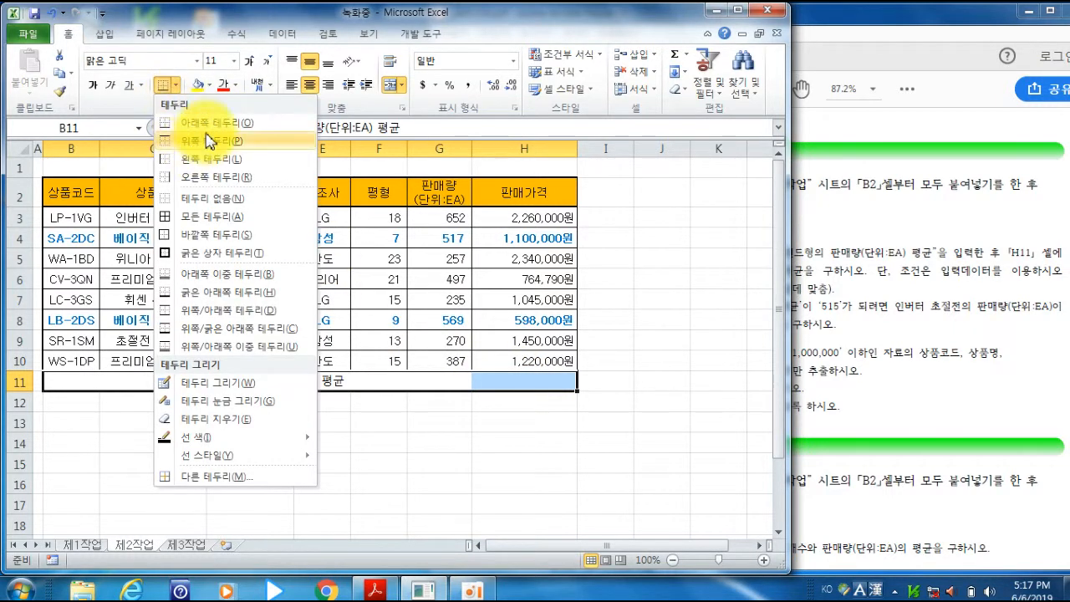
left_click(216, 217)
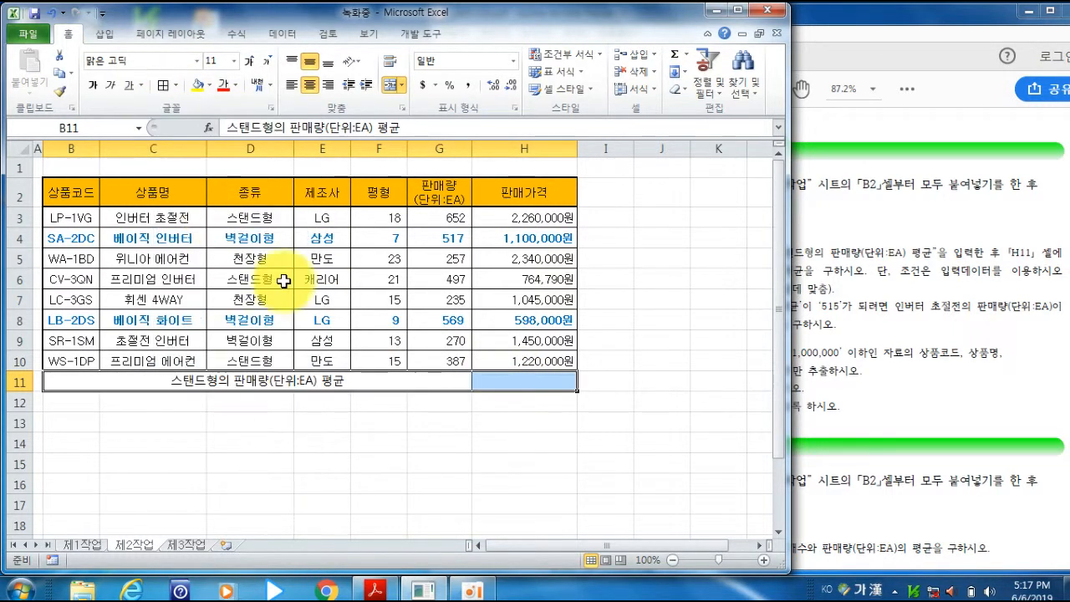
left_click(436, 420)
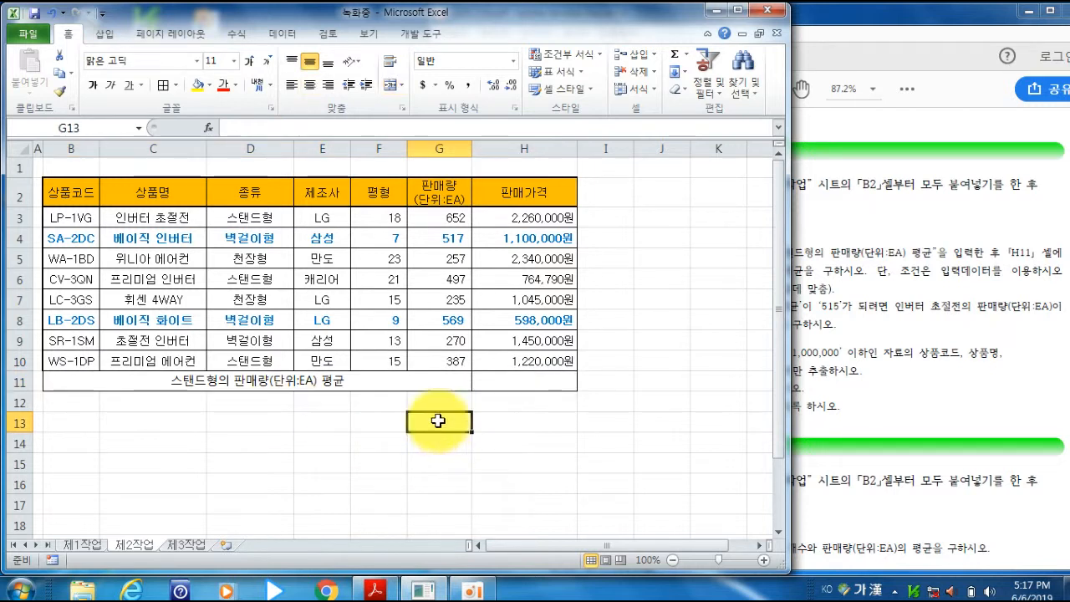
Step: Enter the formula =DAVERAGE(B2:H10,6,D2:D3) in cell H11 to average the sales volume of the 스탠드형 products
left_click(519, 381)
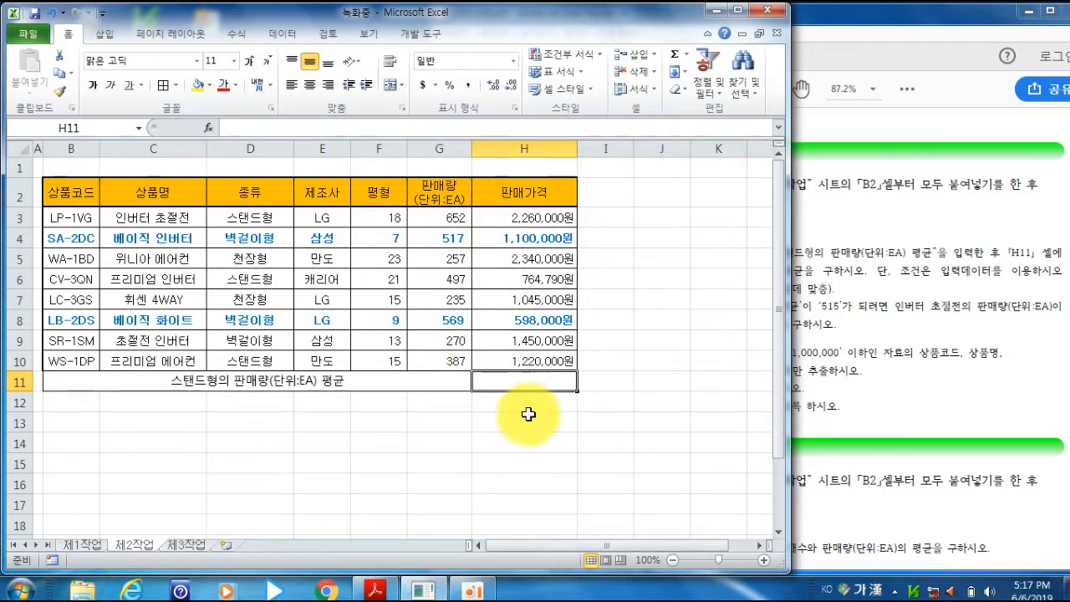
left_click(246, 127)
type("=")
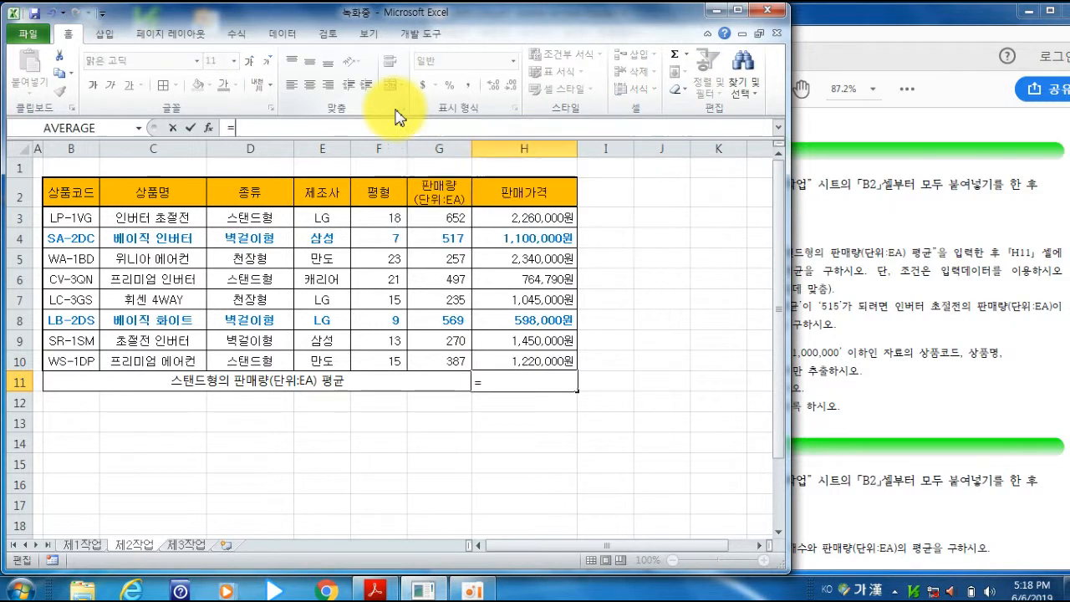
type("d")
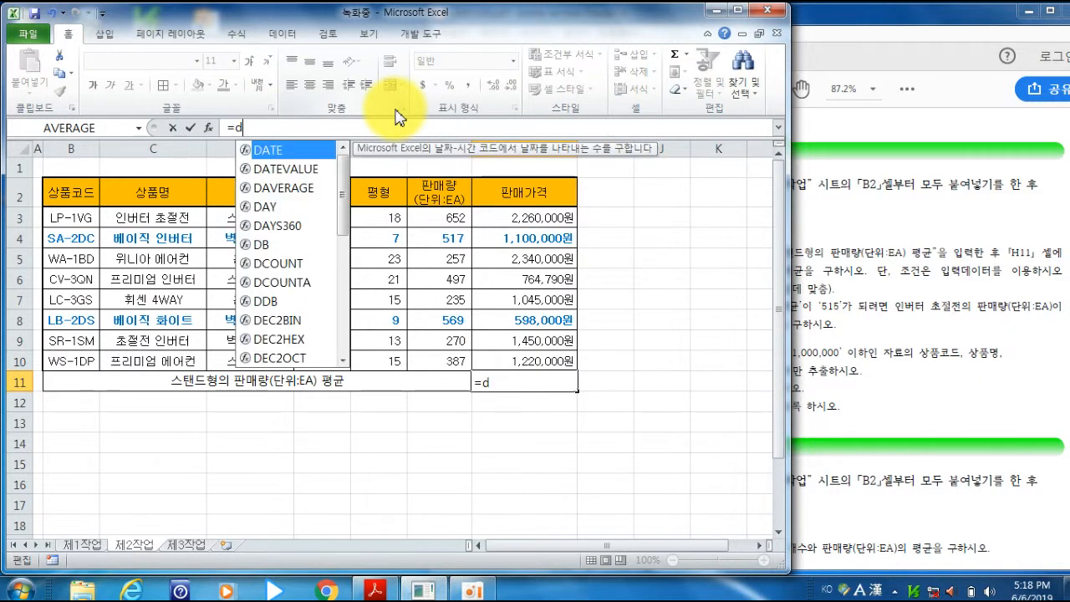
type("av")
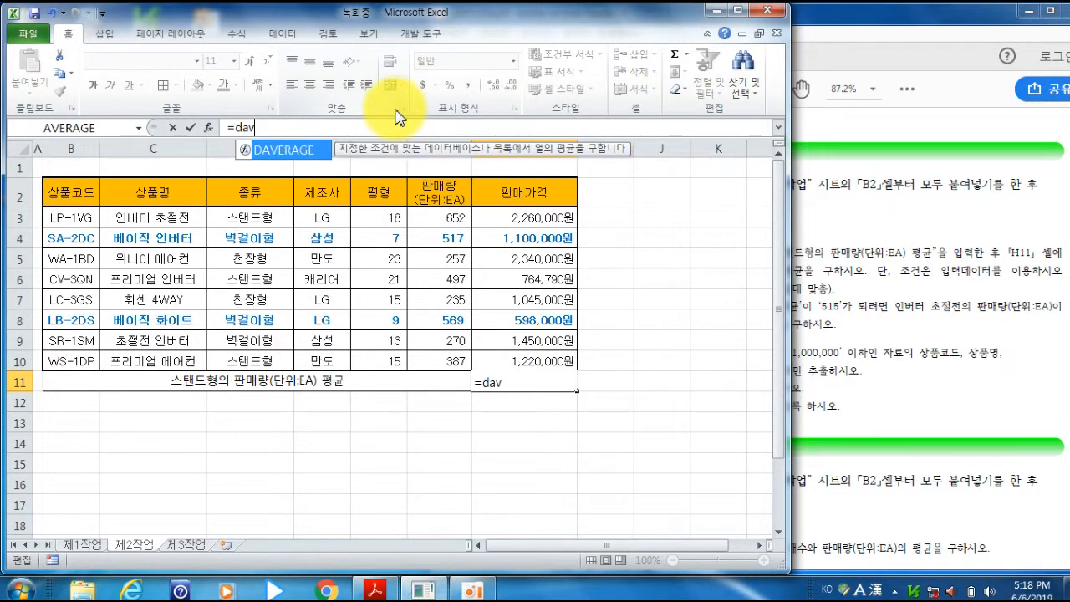
double_click(284, 151)
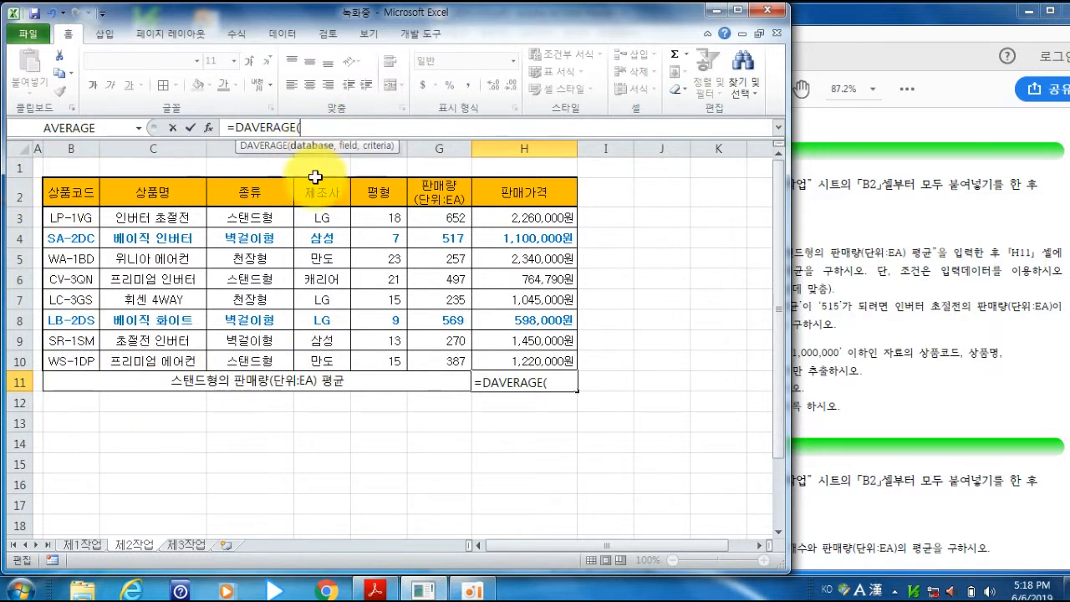
left_click_drag(77, 194, 550, 361)
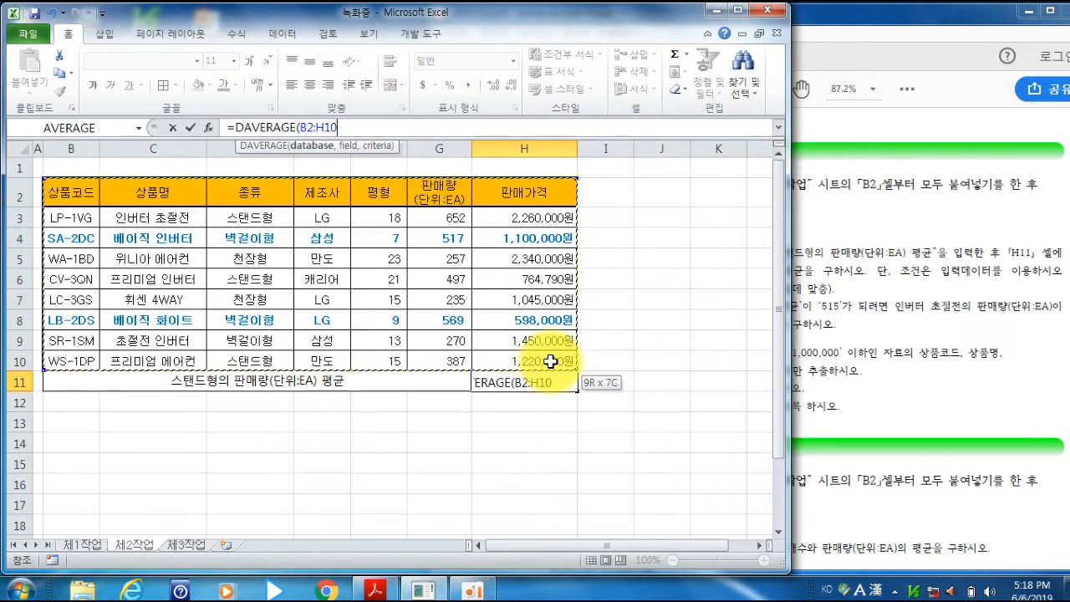
left_click_drag(550, 361, 550, 361)
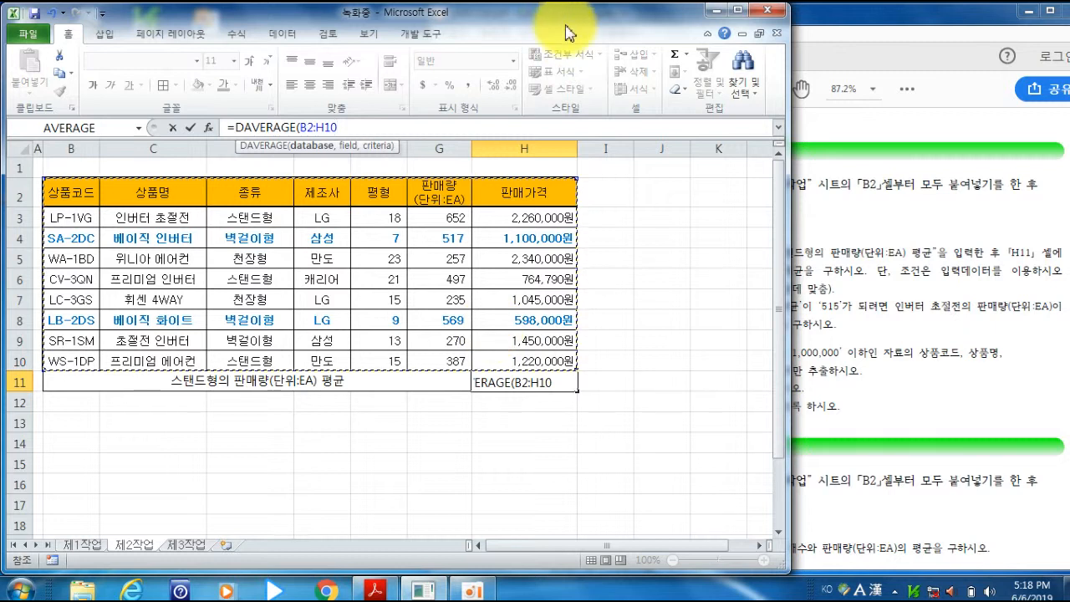
type(",6,D2")
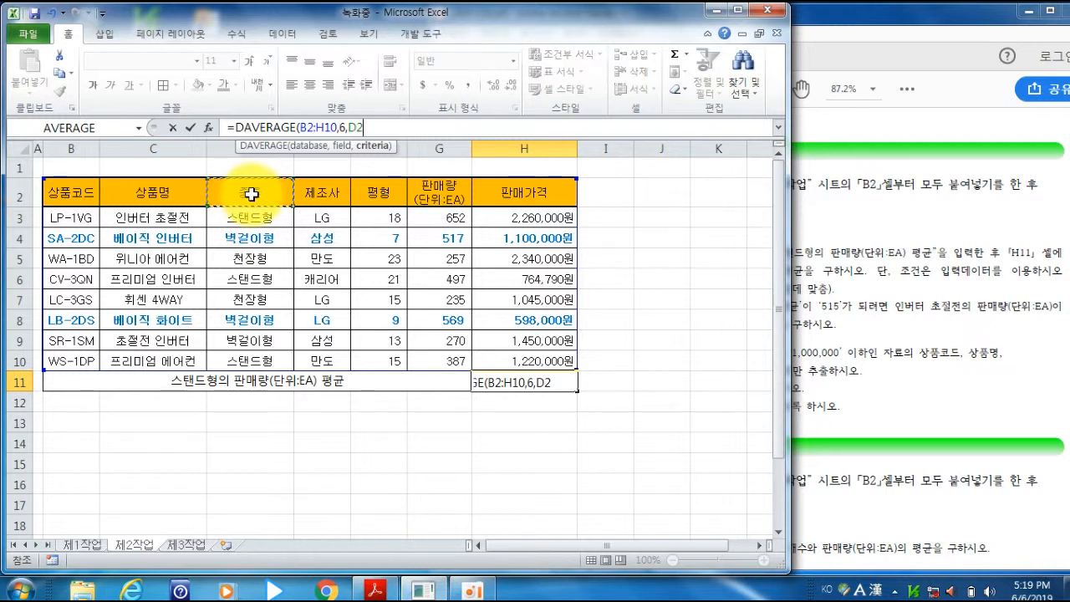
left_click_drag(251, 194, 250, 219)
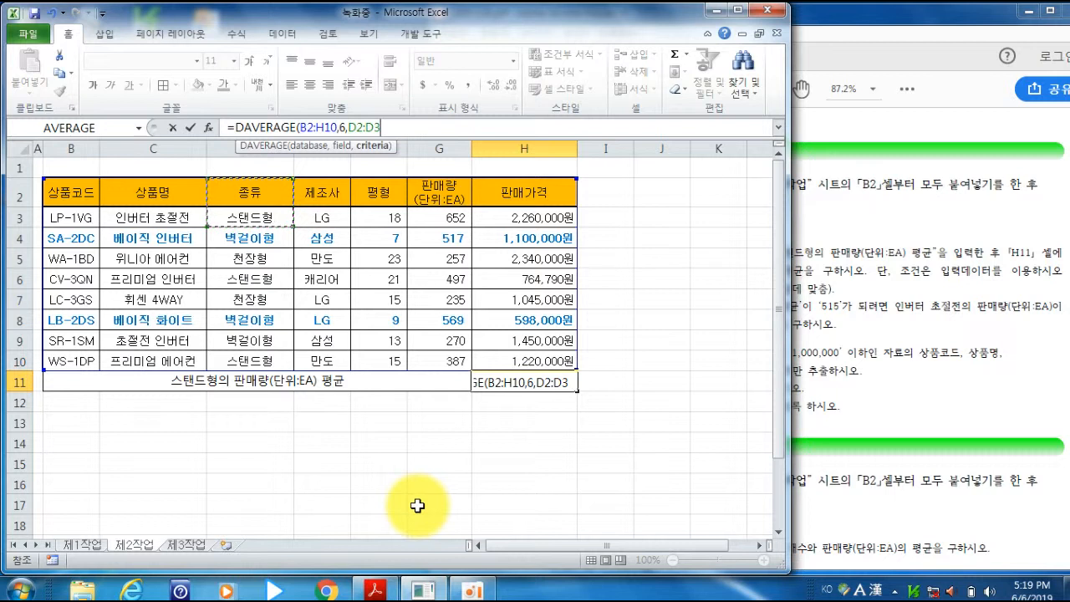
type(")")
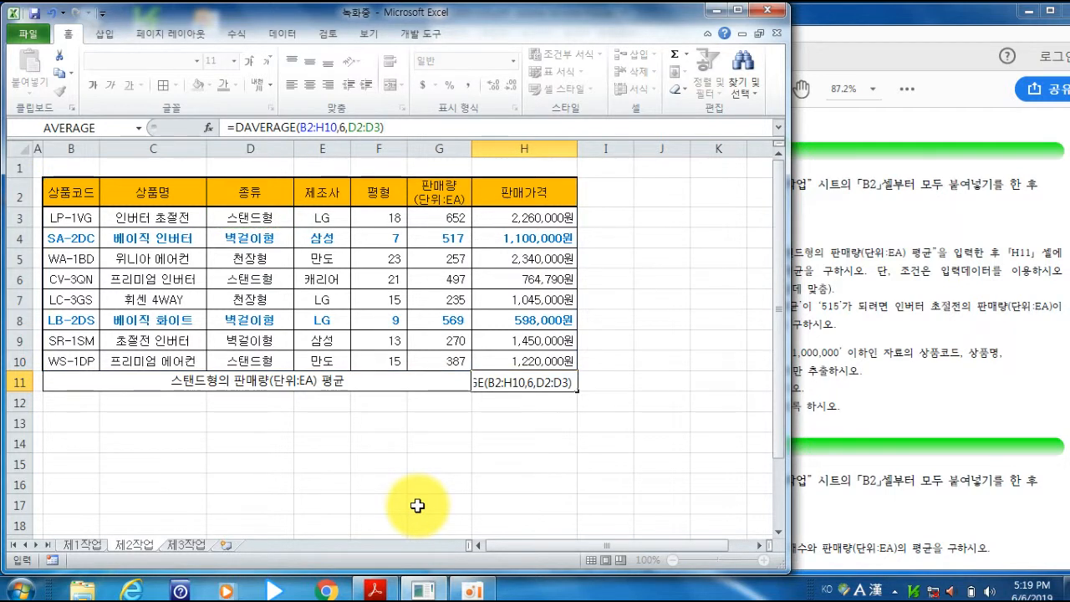
Step: Run Goal Seek on formula cell H11 with target value 515 by changing G3, the 인버터 초절전 sales volume, and keep the solution
left_click(548, 379)
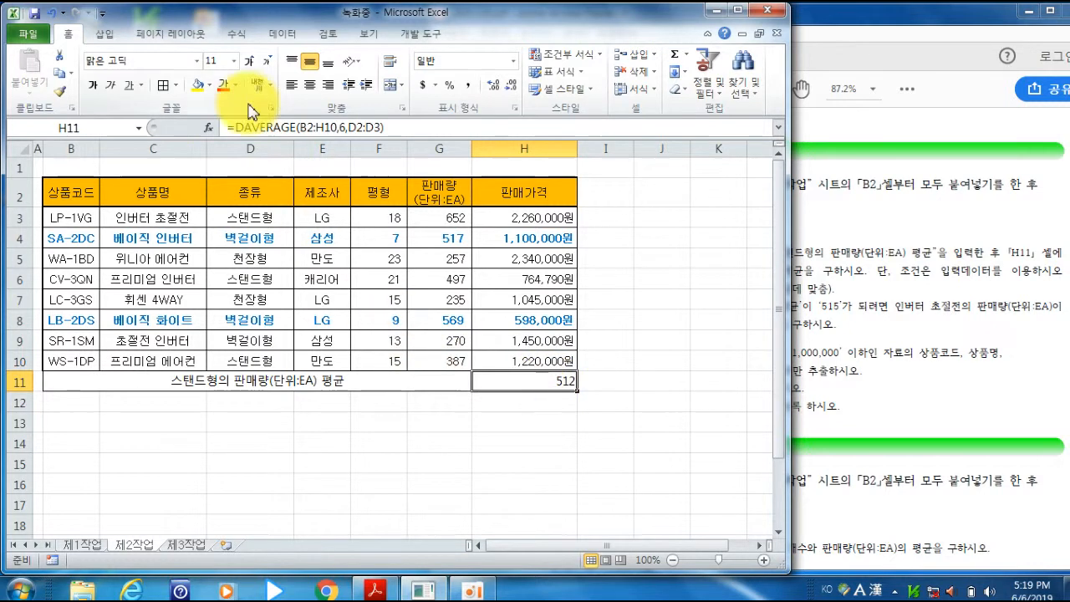
left_click(283, 35)
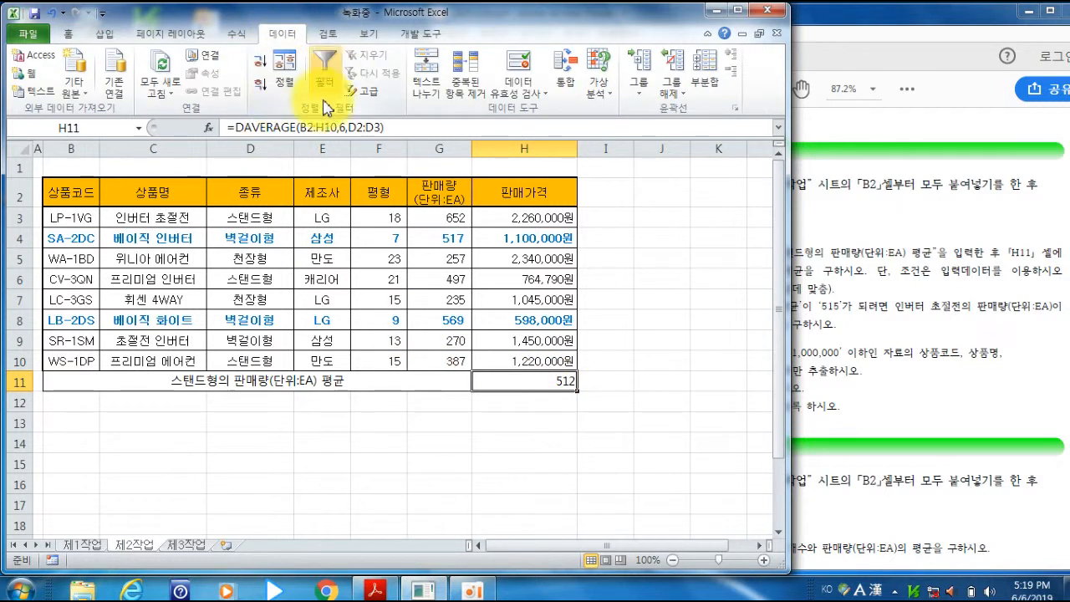
left_click(613, 93)
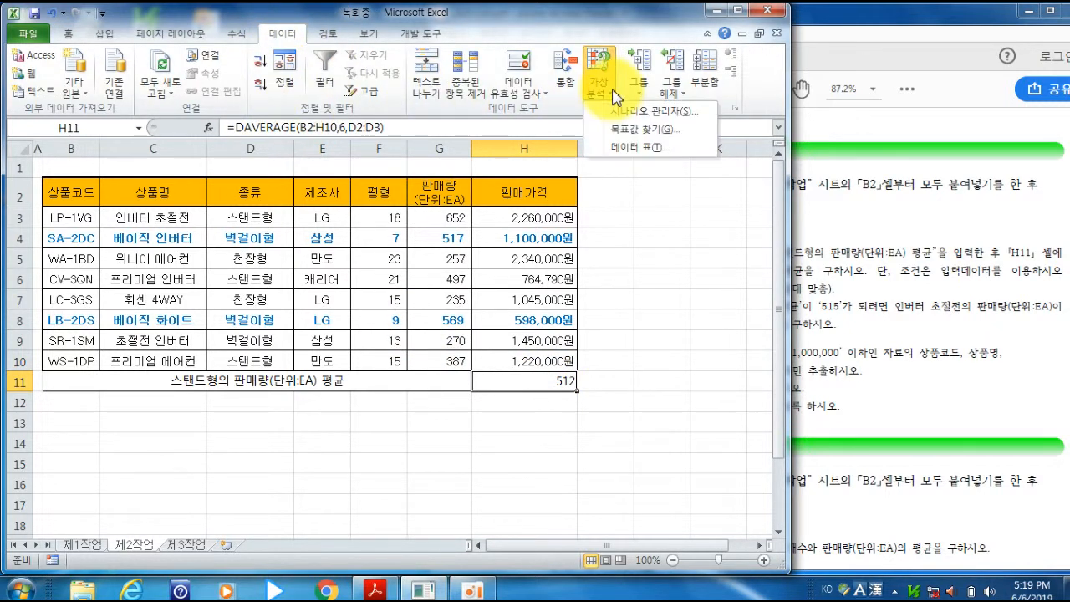
left_click(645, 132)
left_click_drag(434, 139, 550, 55)
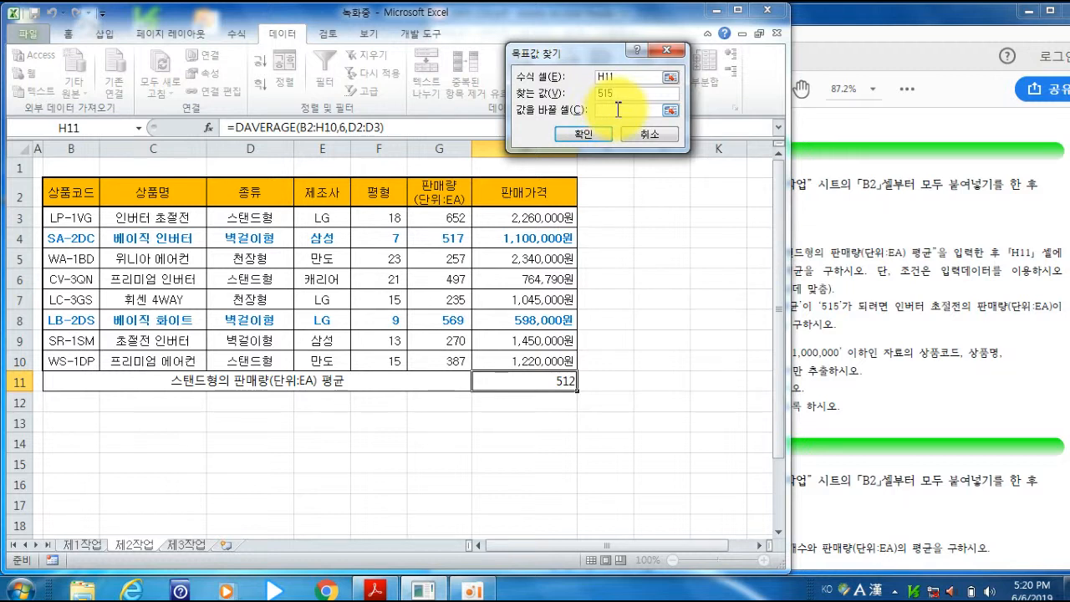
left_click(439, 220)
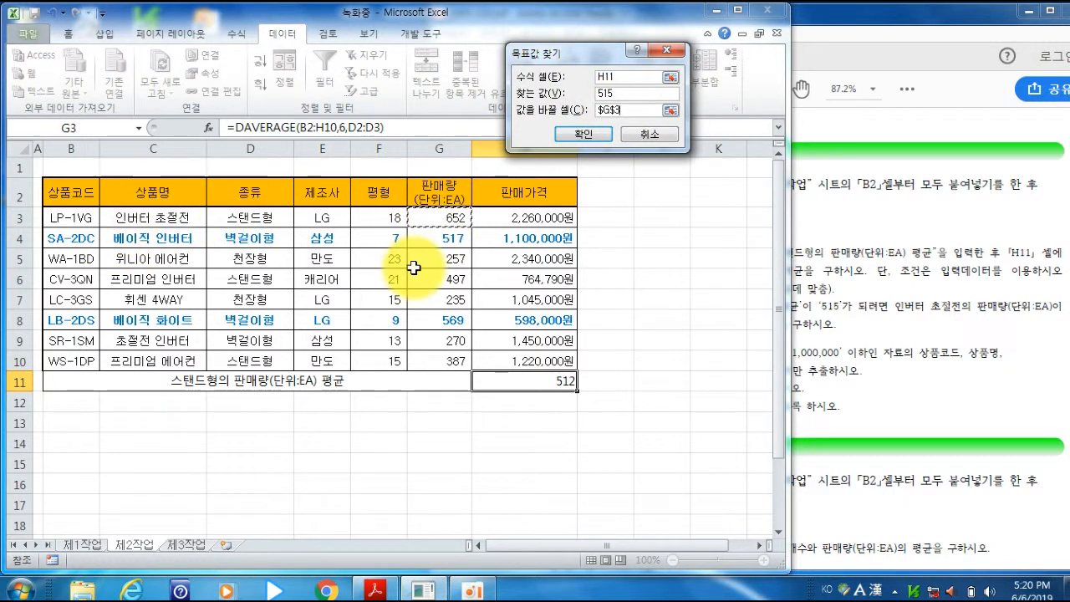
left_click(579, 136)
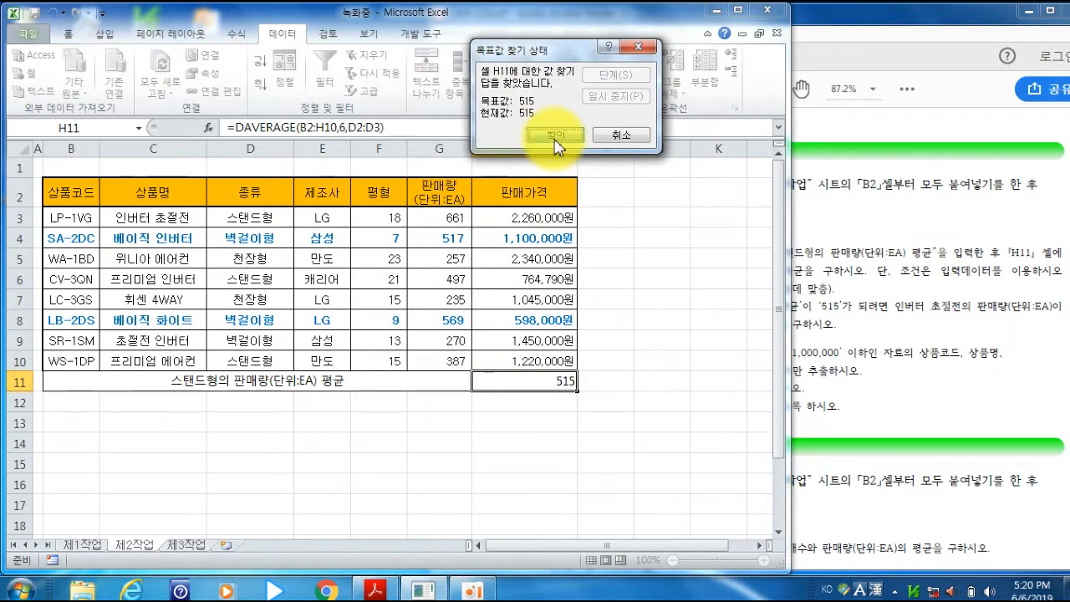
left_click(554, 138)
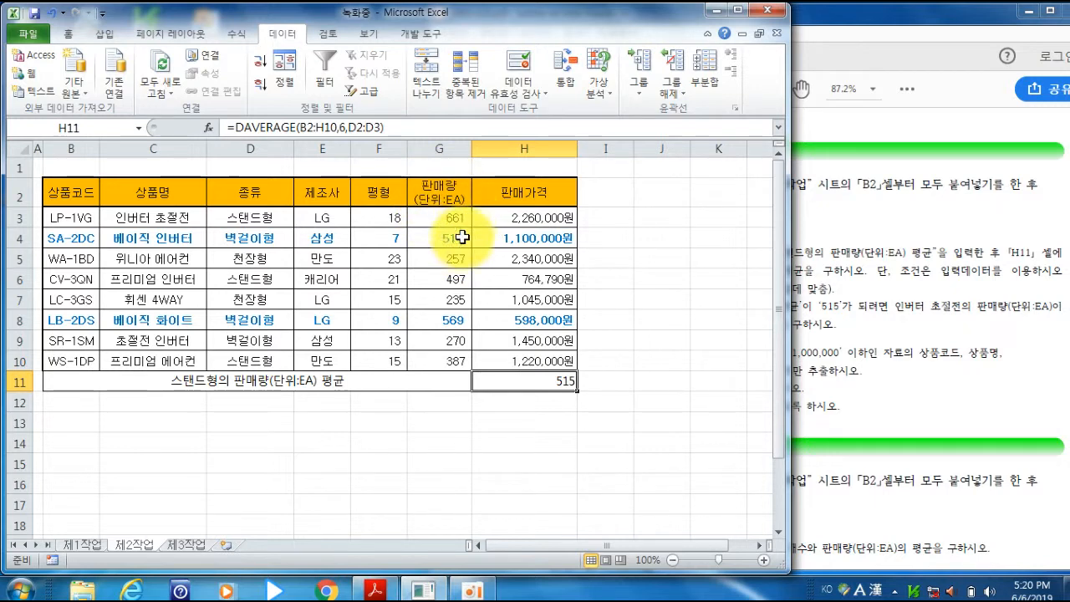
Step: Start the filter criteria range by copying the 제조사 header to B14 and the value 만도 to B15
left_click(890, 40)
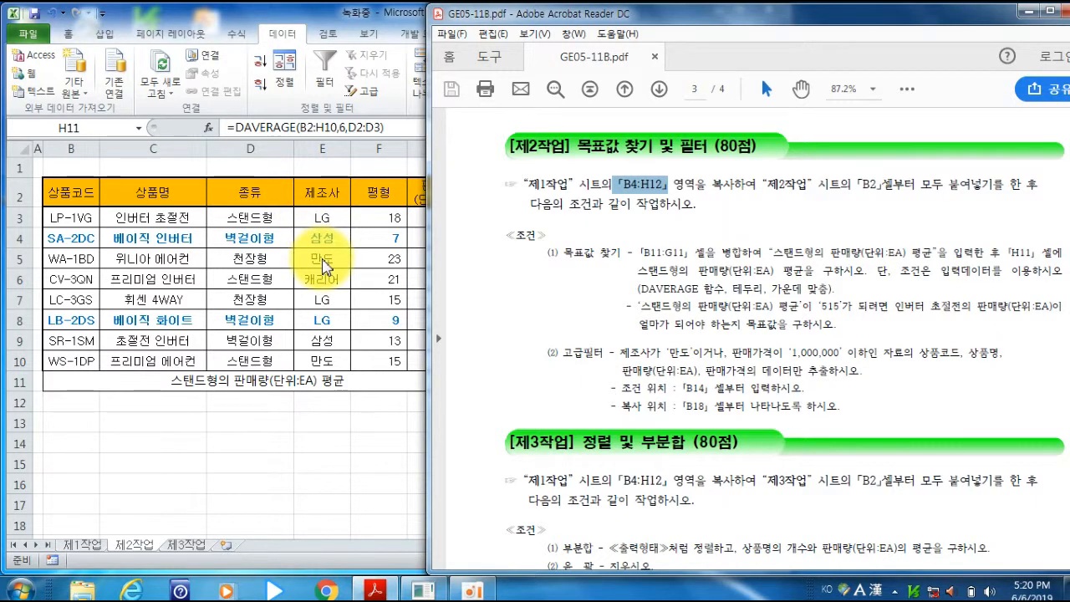
left_click(381, 17)
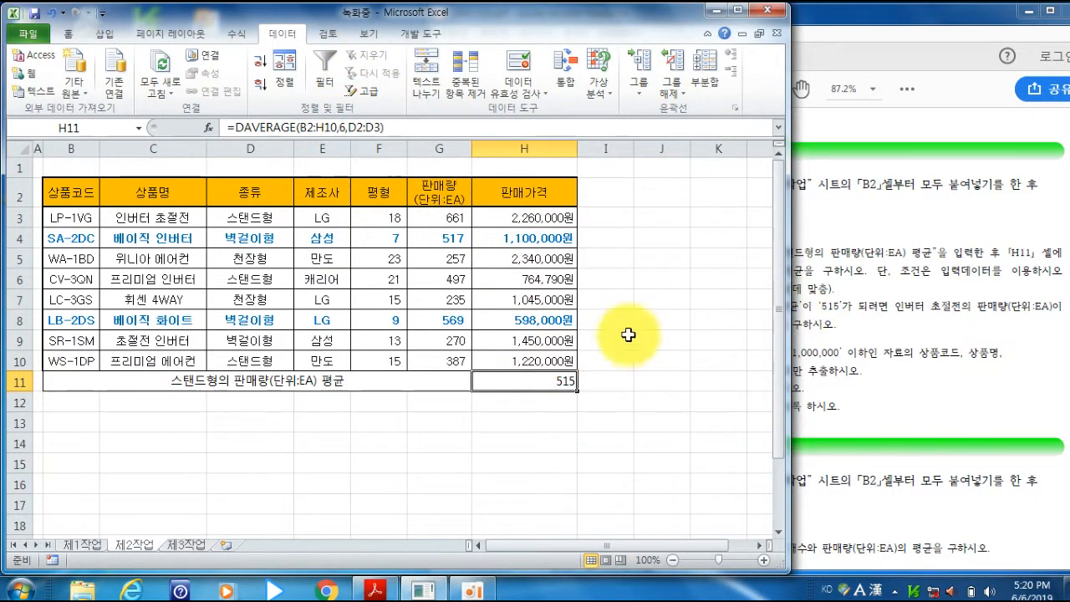
left_click(937, 352)
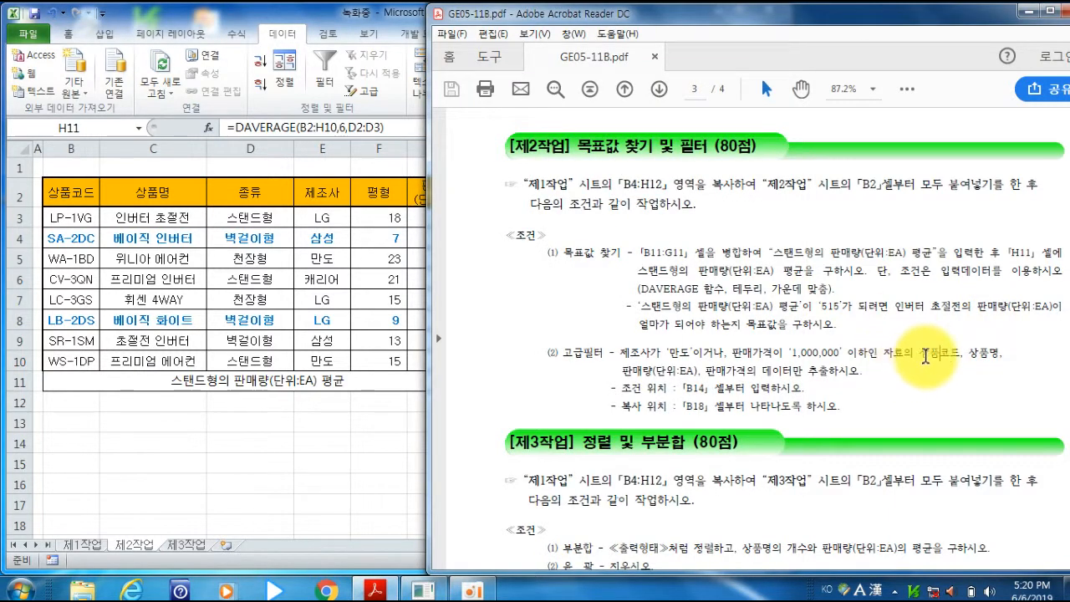
left_click_drag(976, 353, 991, 353)
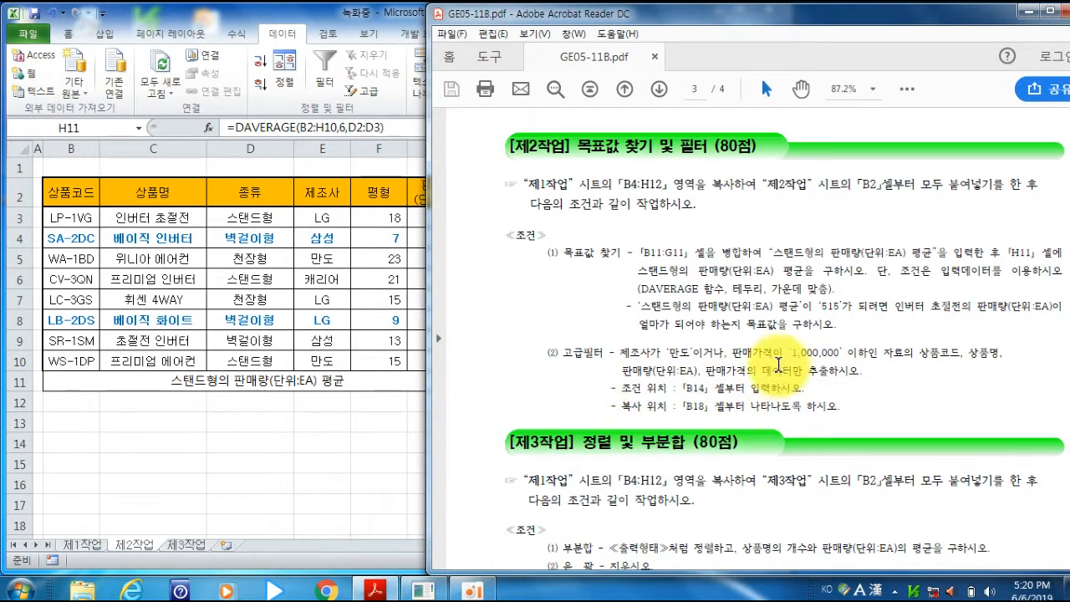
double_click(707, 393)
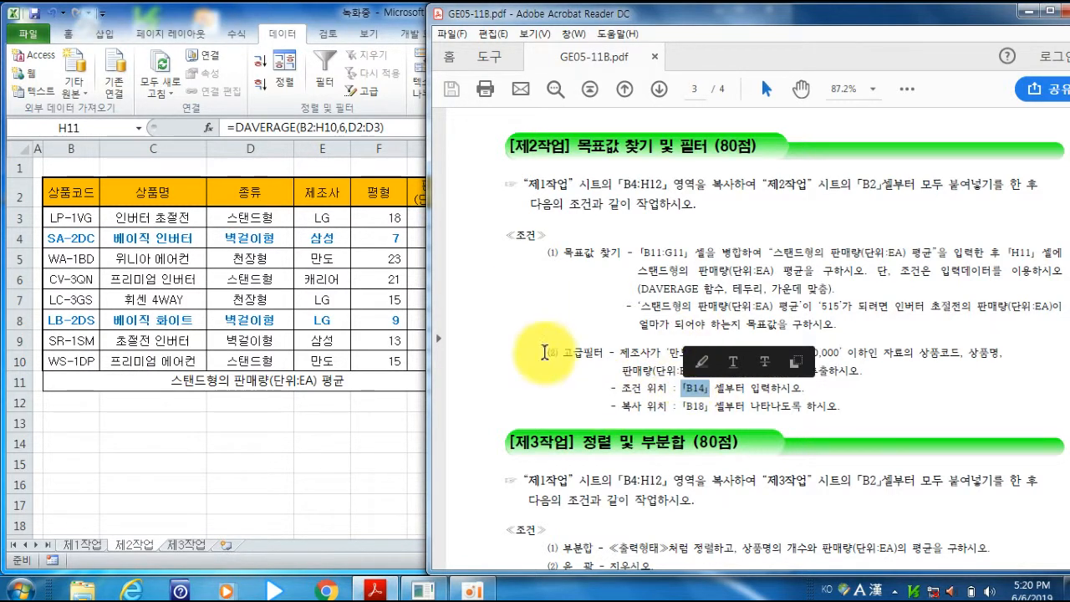
left_click(203, 18)
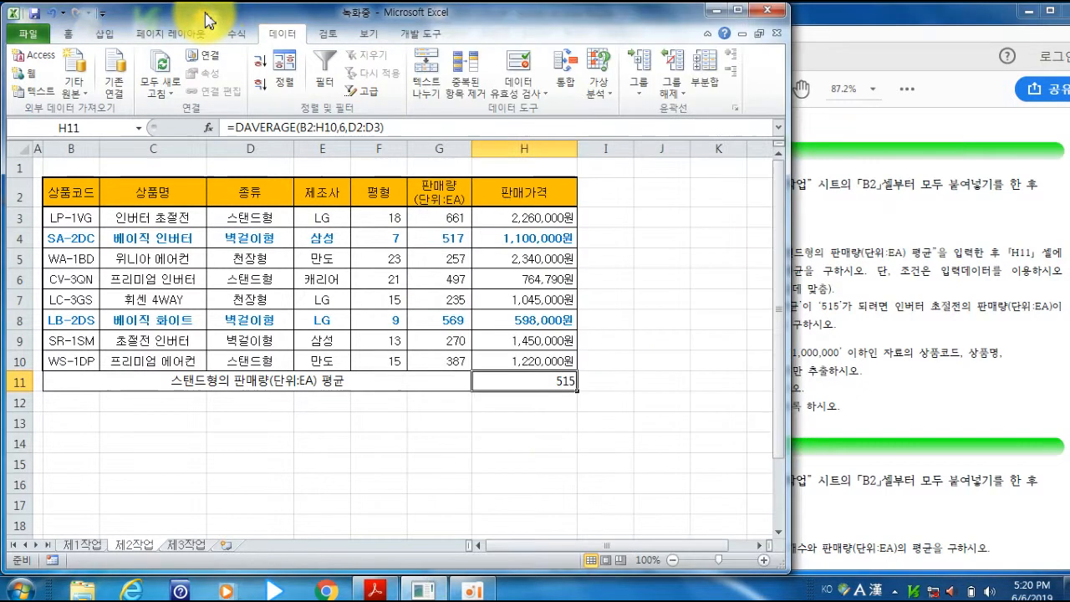
left_click(316, 190)
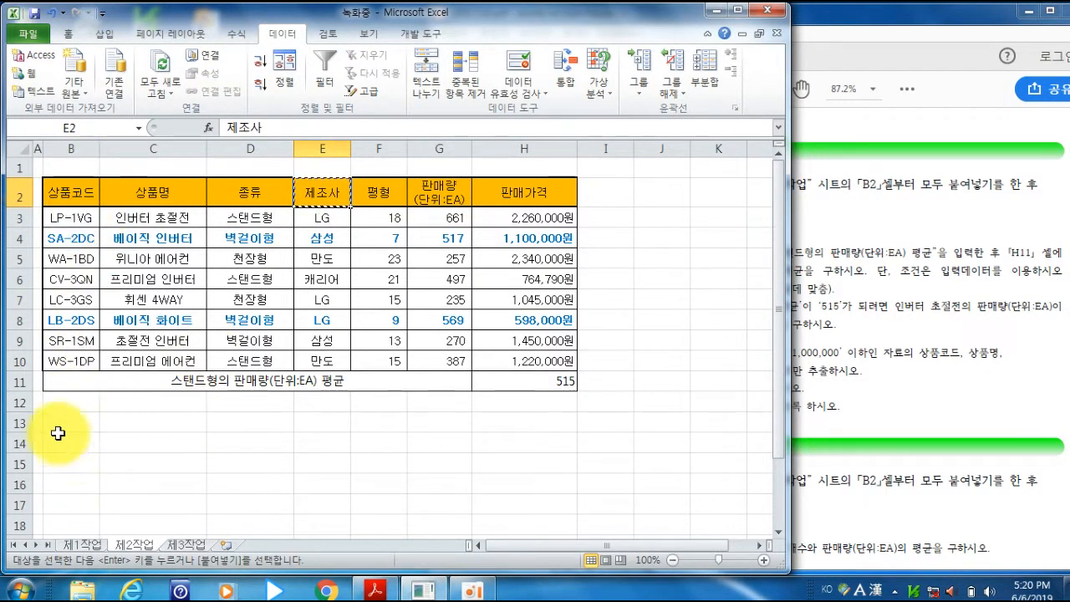
key("ctrl+v")
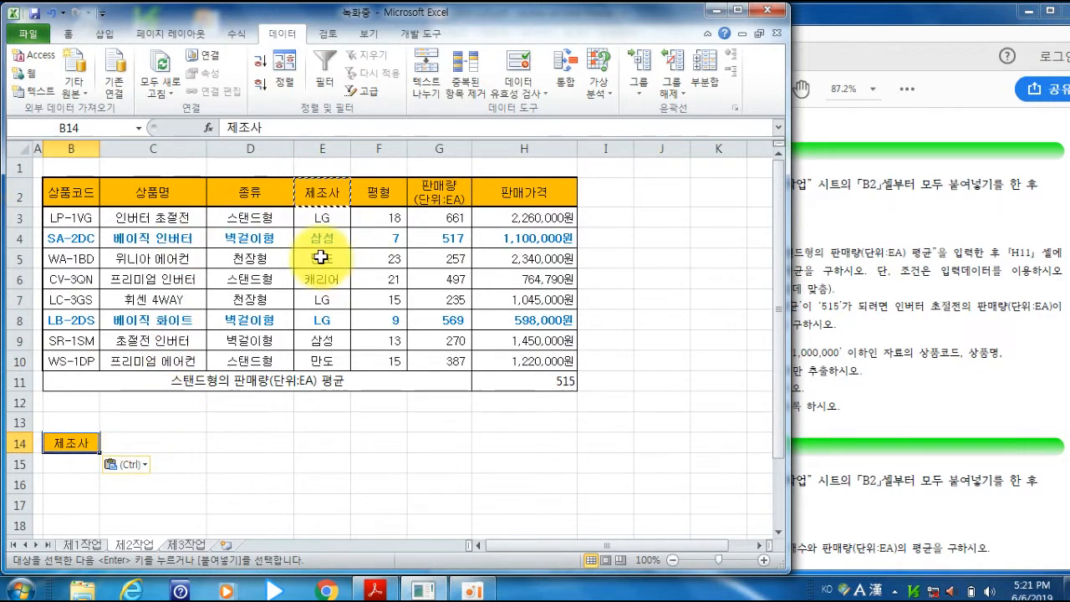
key("ctrl+c")
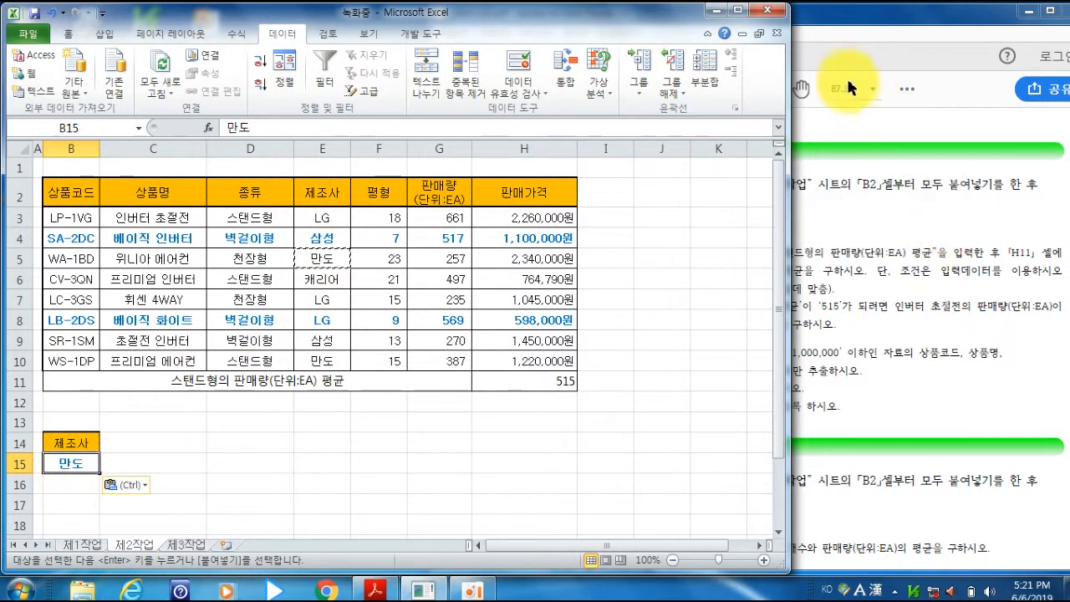
Step: Add the OR price condition by copying the 판매가격 header to C14 and entering <=1000000 in C16
left_click(863, 35)
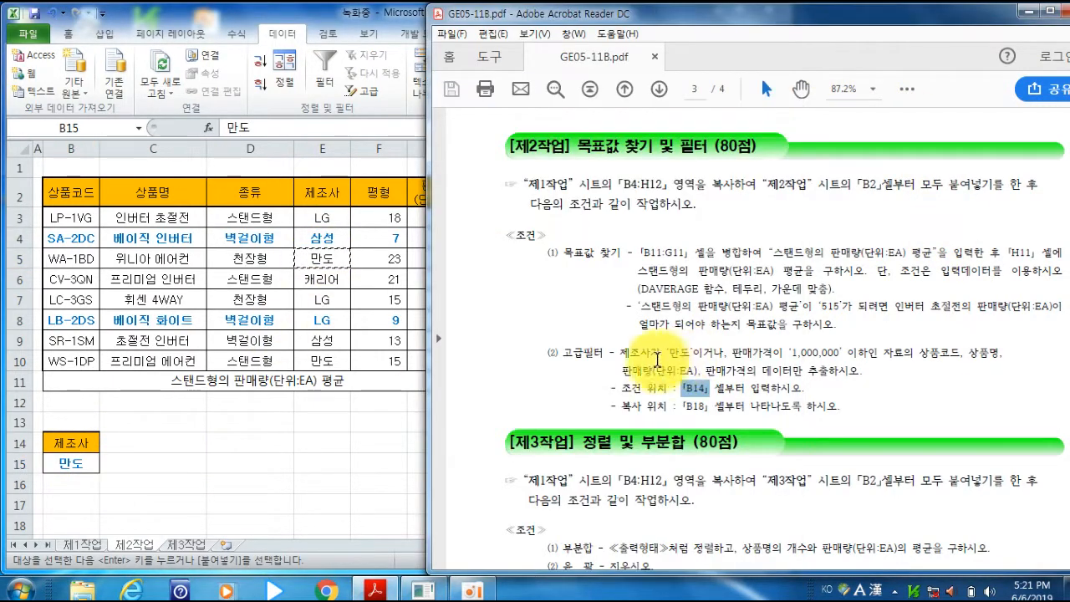
left_click_drag(621, 353, 861, 353)
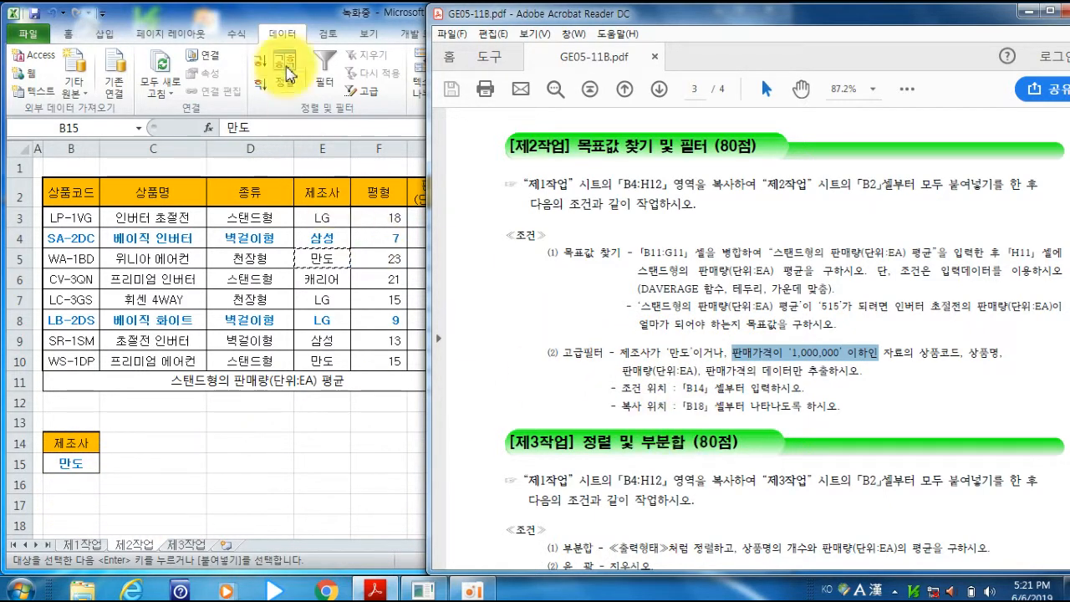
double_click(358, 11)
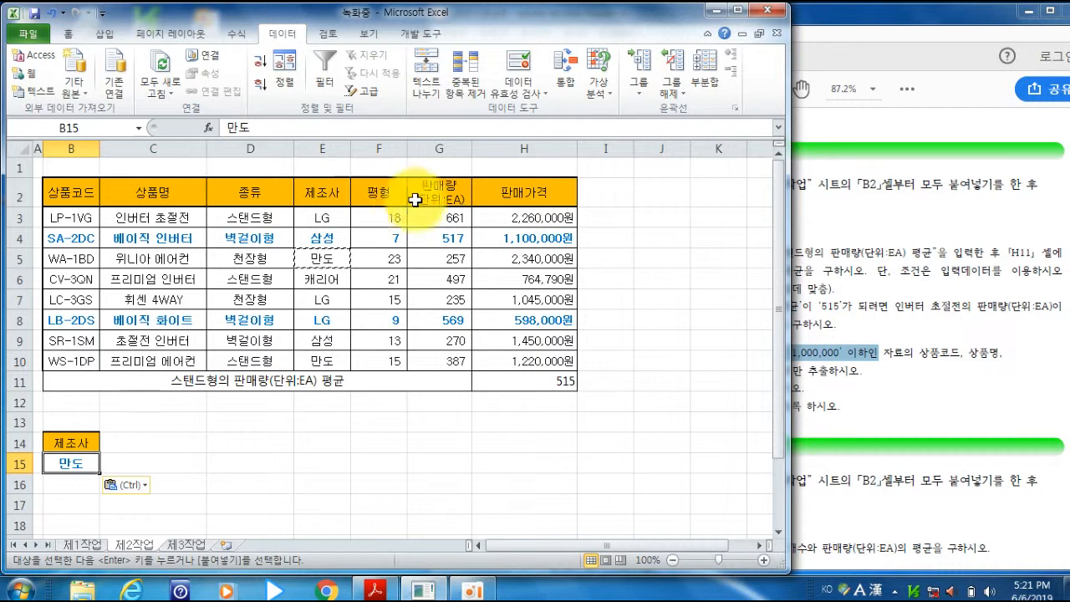
left_click(514, 201)
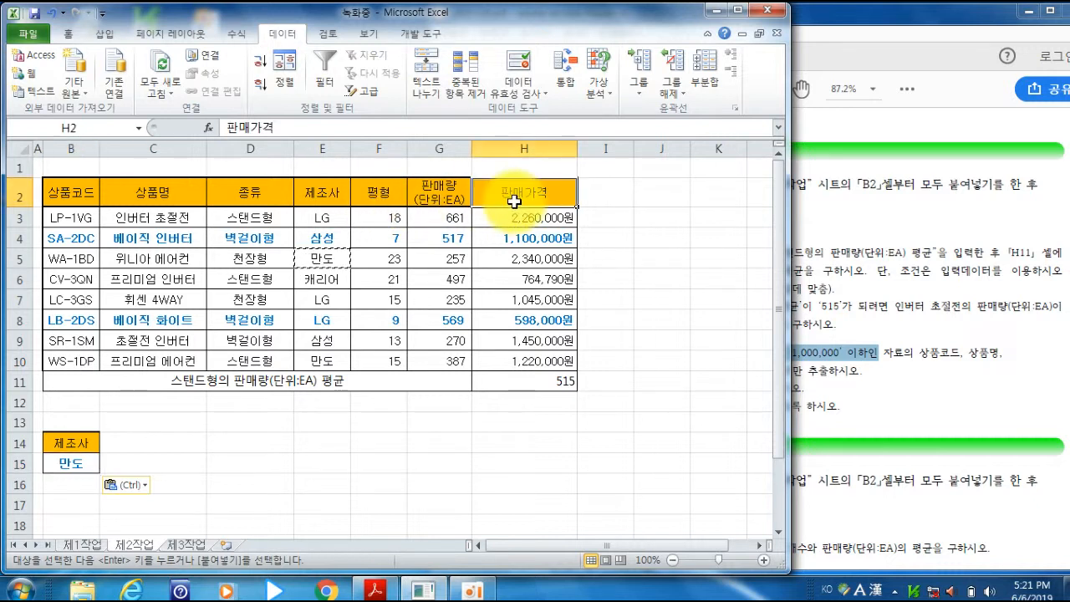
left_click(148, 442)
key("ctrl+v")
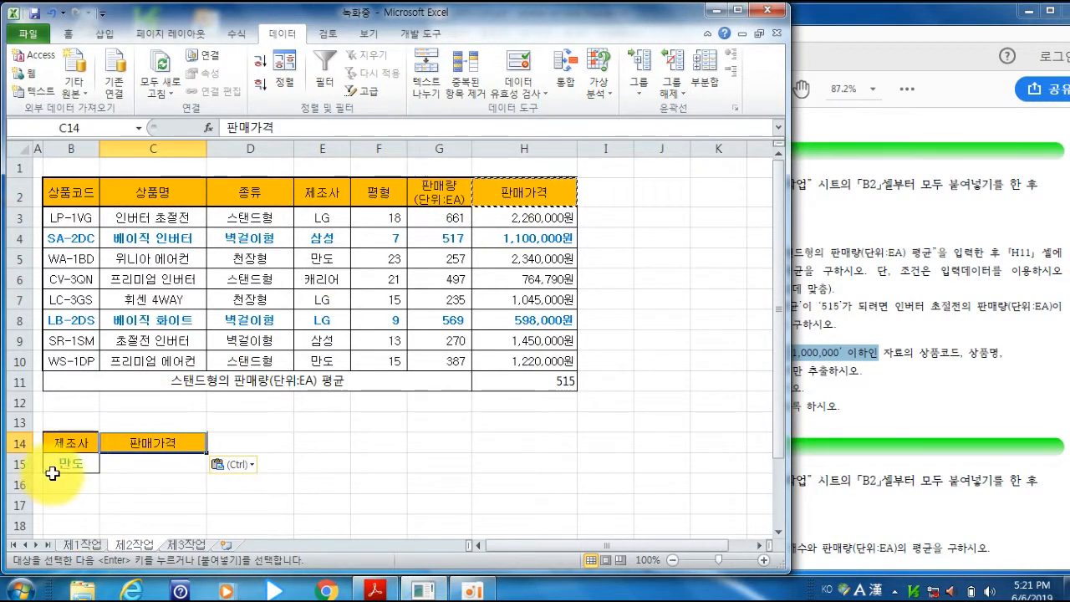
left_click(145, 486)
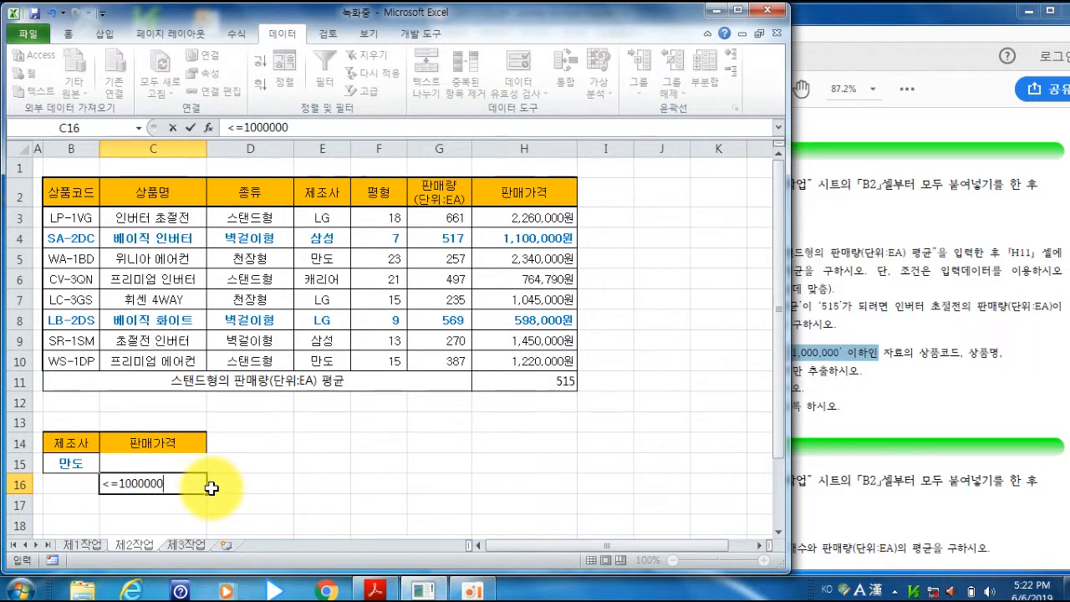
key("Return")
left_click(165, 483)
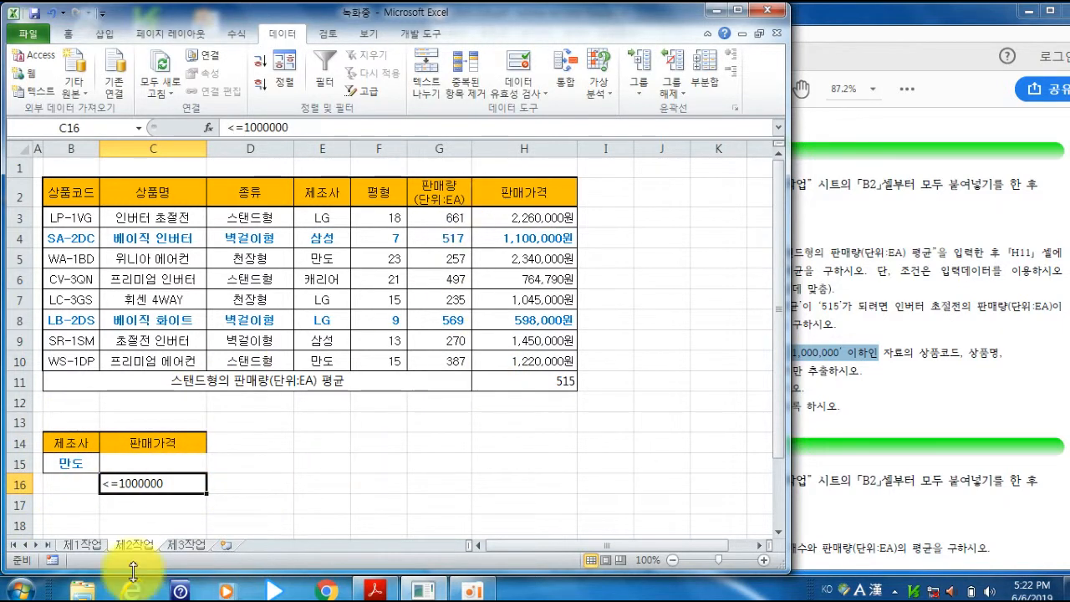
Step: Copy the 상품코드 and 상품명 headers to B18 and C18 as the first extraction columns
left_click(904, 51)
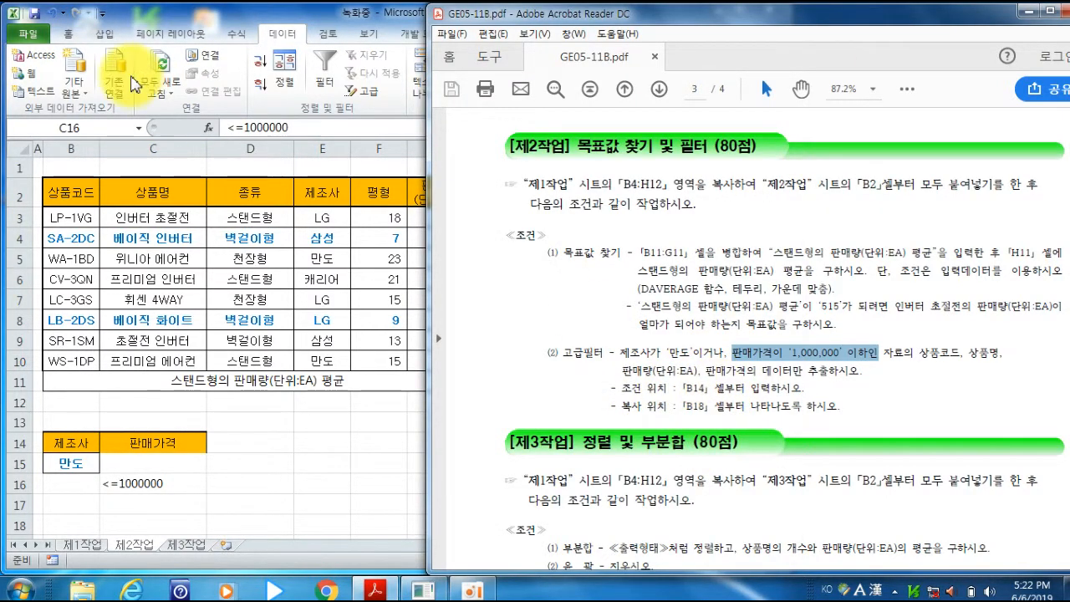
left_click(172, 12)
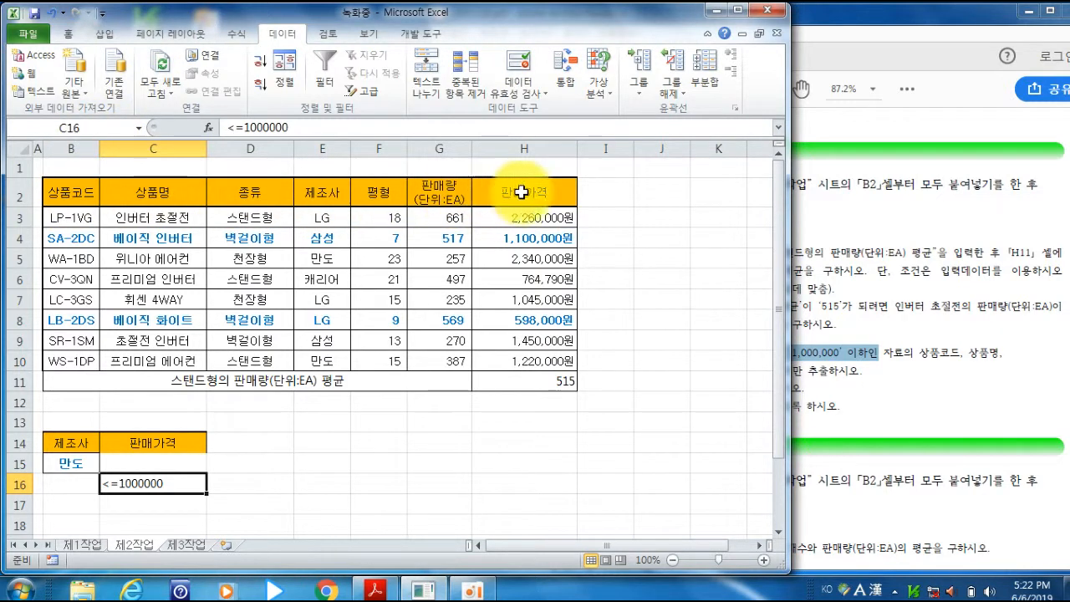
left_click(934, 10)
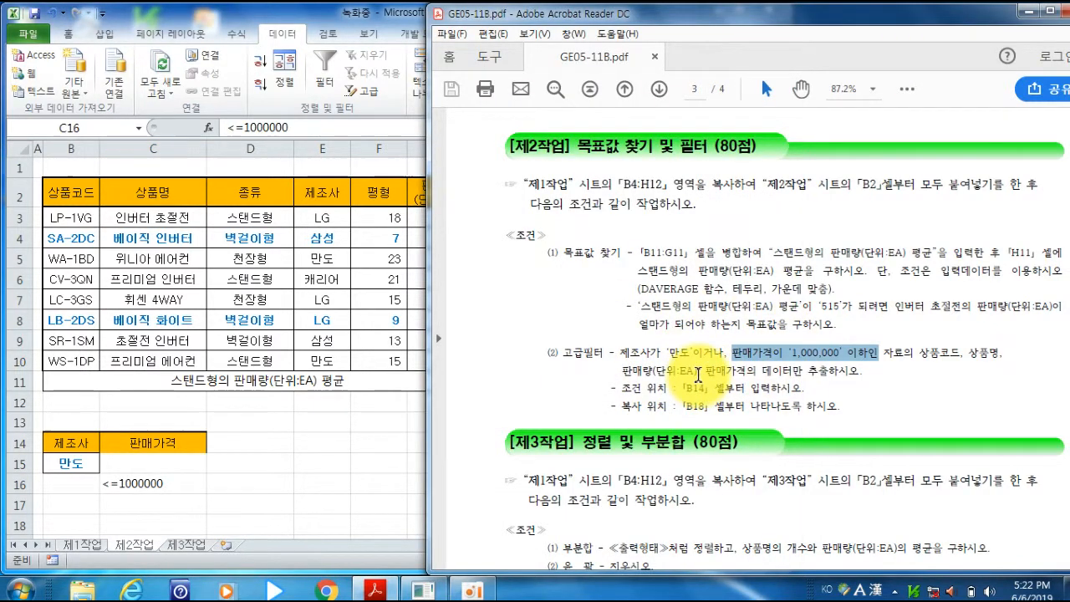
left_click(342, 25)
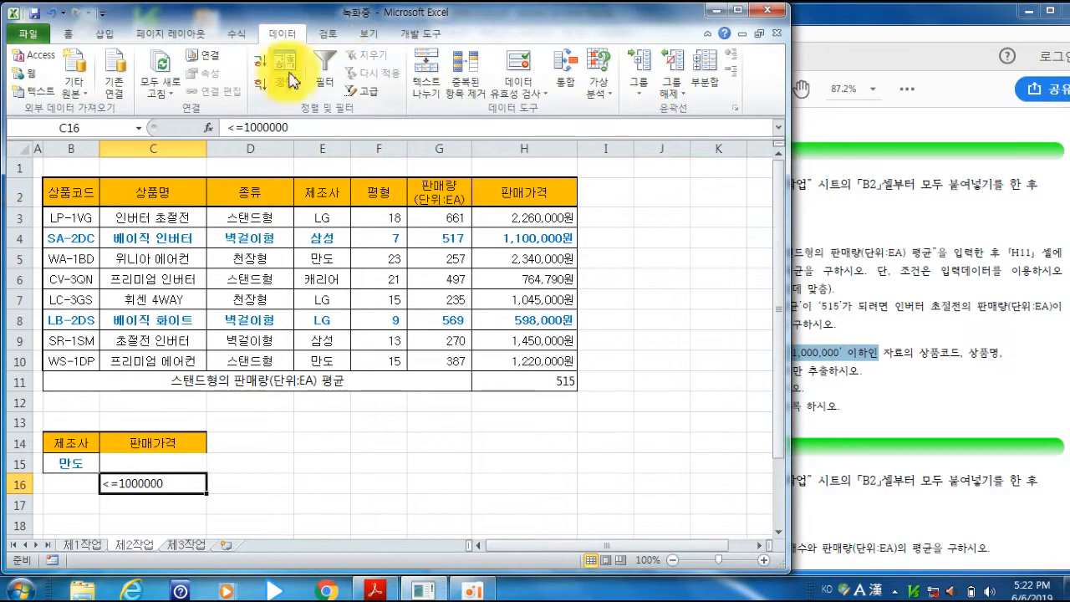
left_click(79, 192)
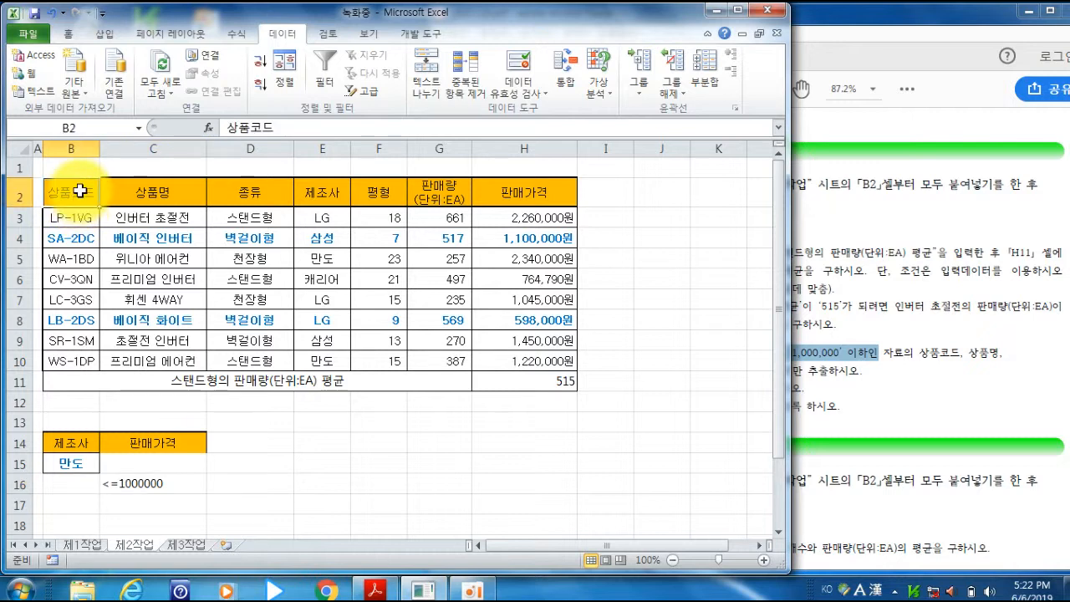
key("ctrl+c")
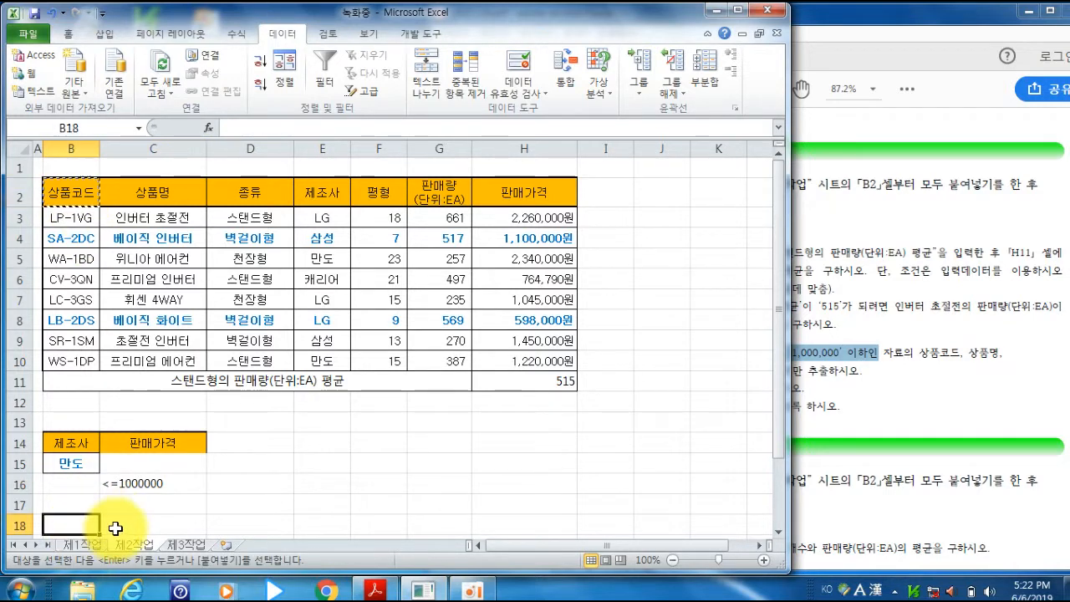
key("ctrl+v")
left_click(174, 193)
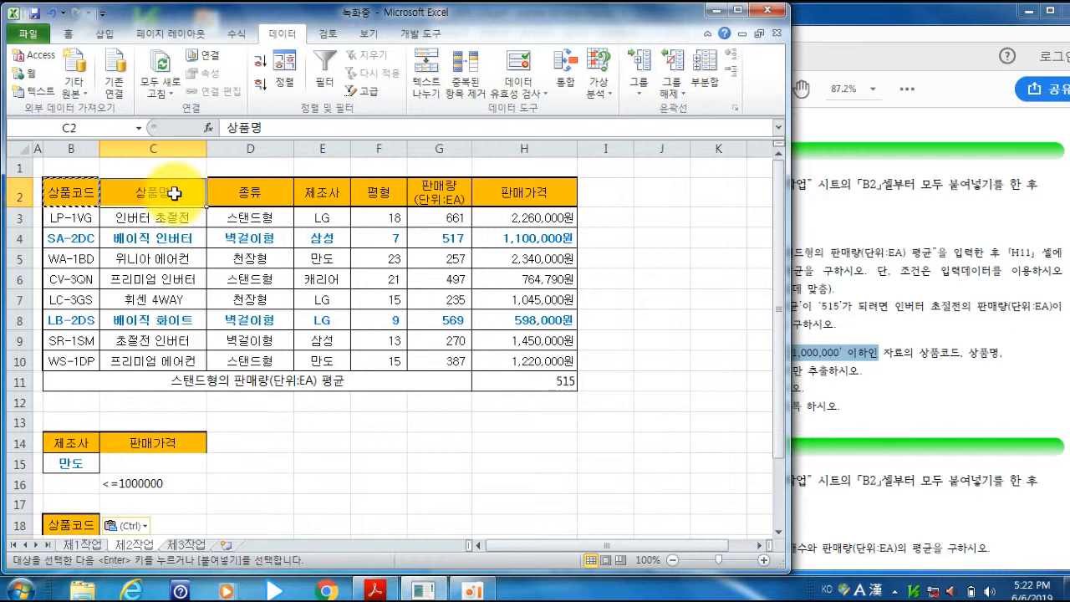
key("ctrl+c")
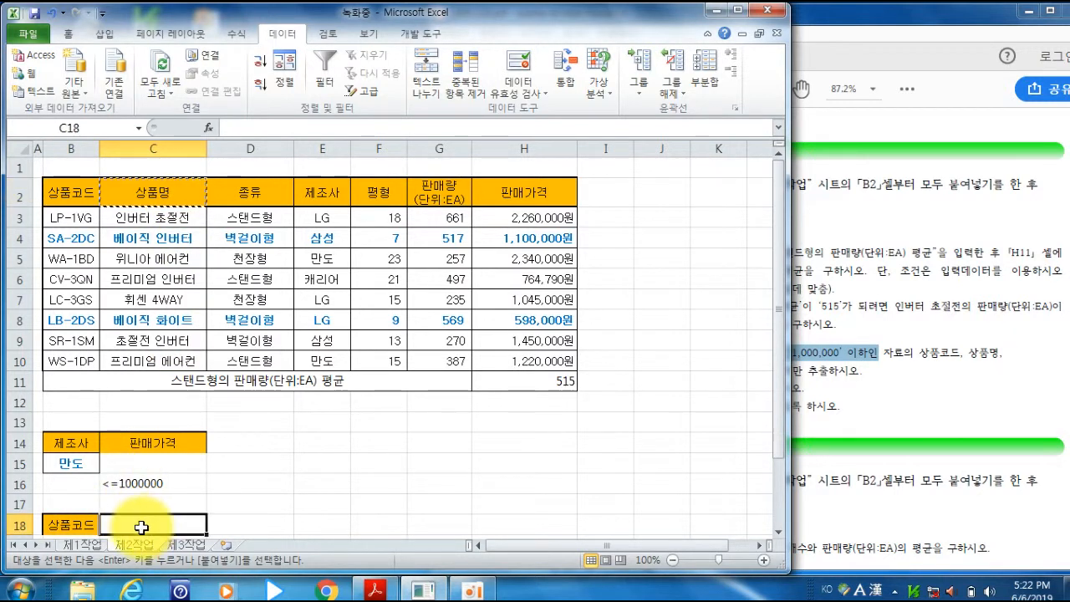
key("ctrl+v")
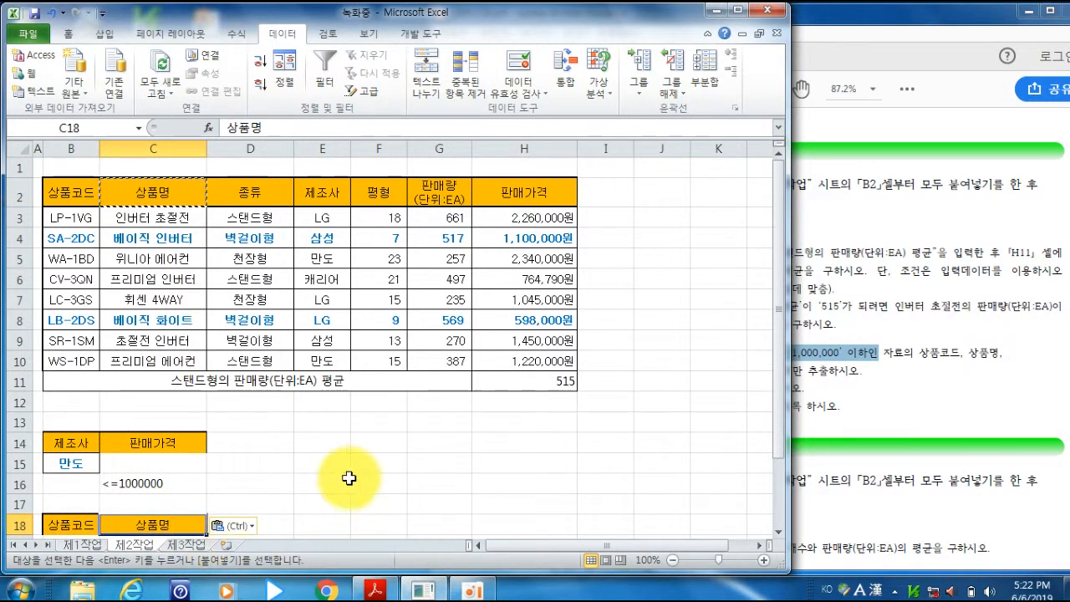
Step: Copy the 판매량(단위:EA) and 판매가격 headers to D18 and E18, and heighten row 18 to fit the two-line header
left_click(429, 200)
key("ctrl+c")
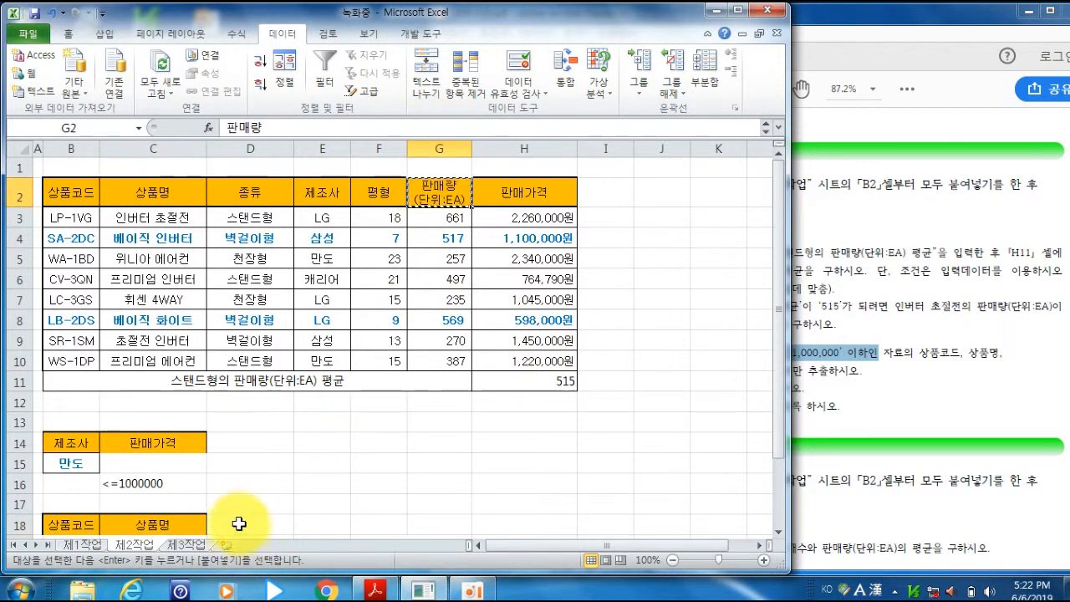
left_click(249, 524)
key("ctrl+v")
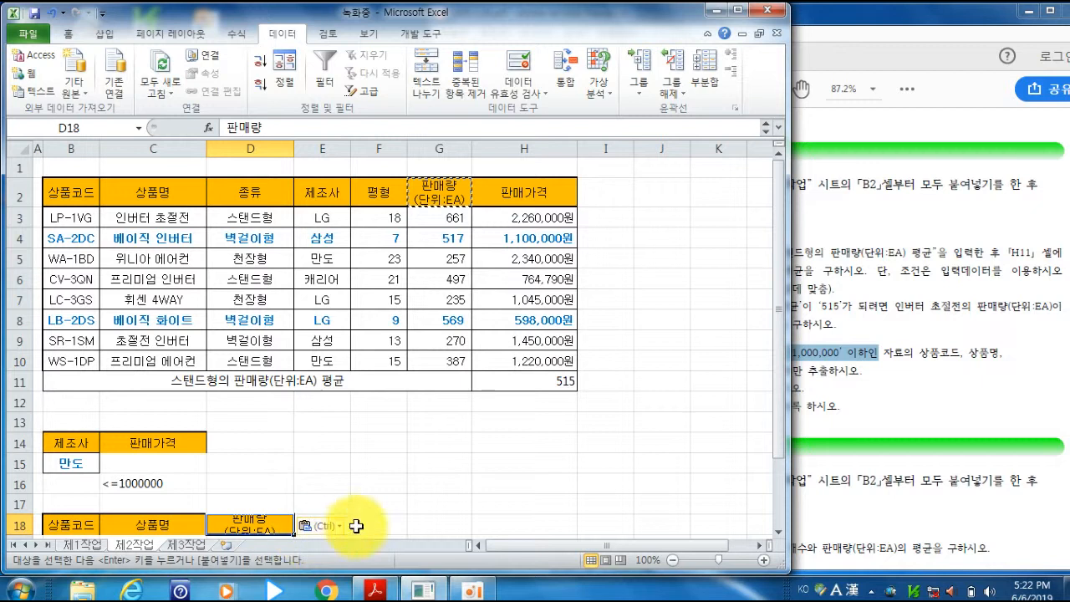
left_click(532, 193)
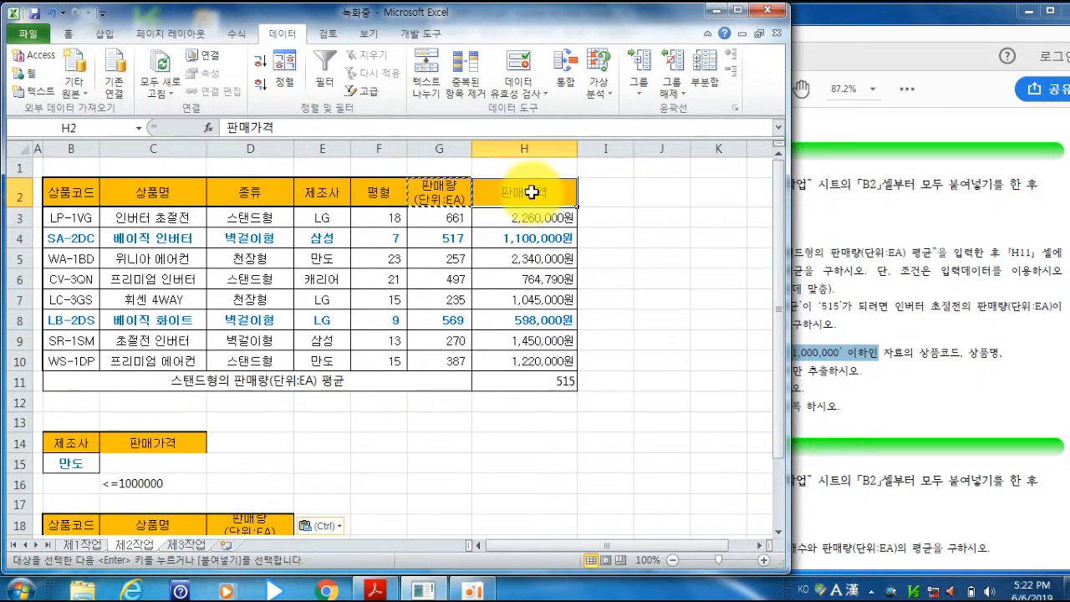
key("ctrl+c")
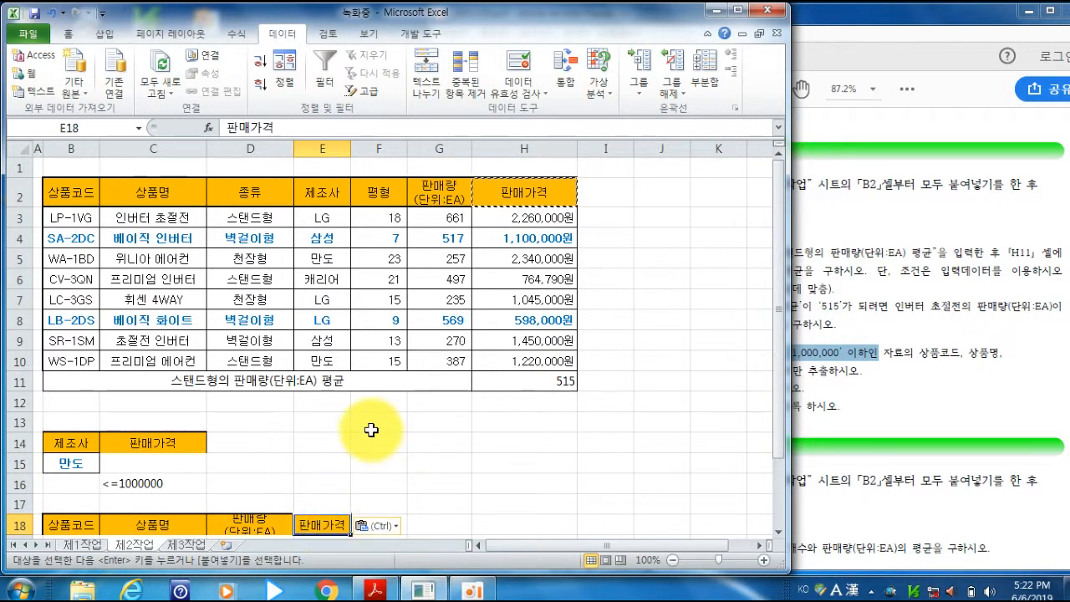
scroll(363, 493, "down", 1)
left_click_drag(19, 464, 19, 473)
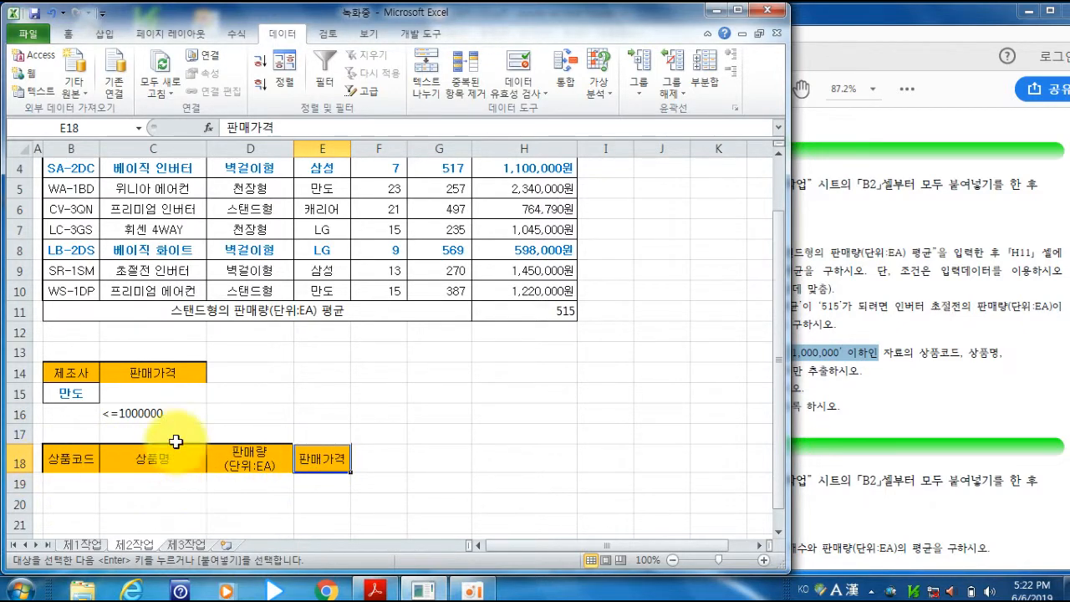
Step: Start an advanced filter on the list range B2:H10, with the results copied to another location
scroll(176, 443, "up", 1)
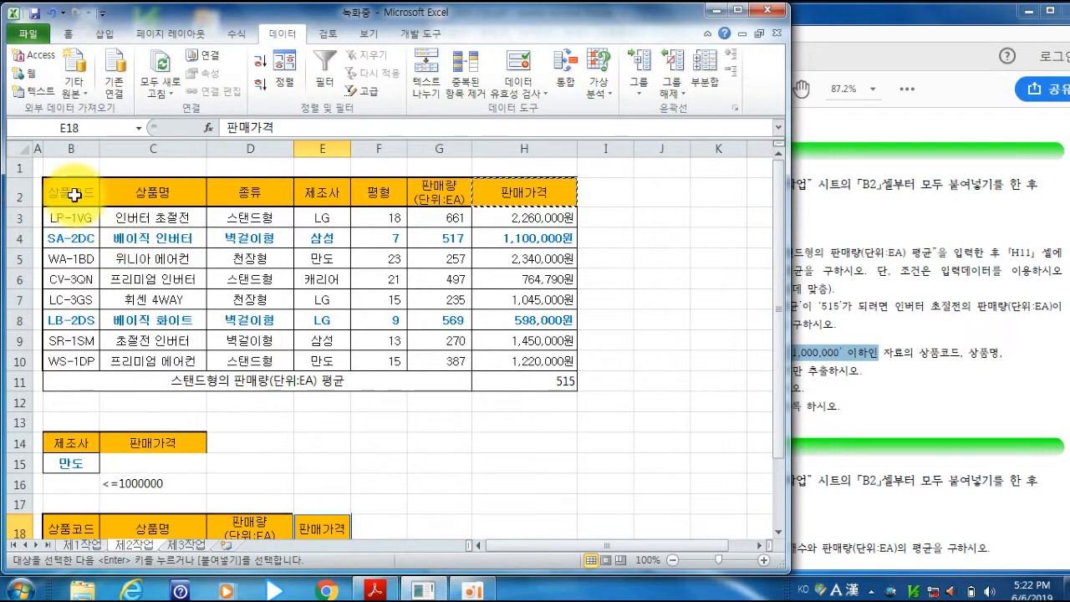
scroll(81, 193, "down", 3)
scroll(387, 323, "up", 3)
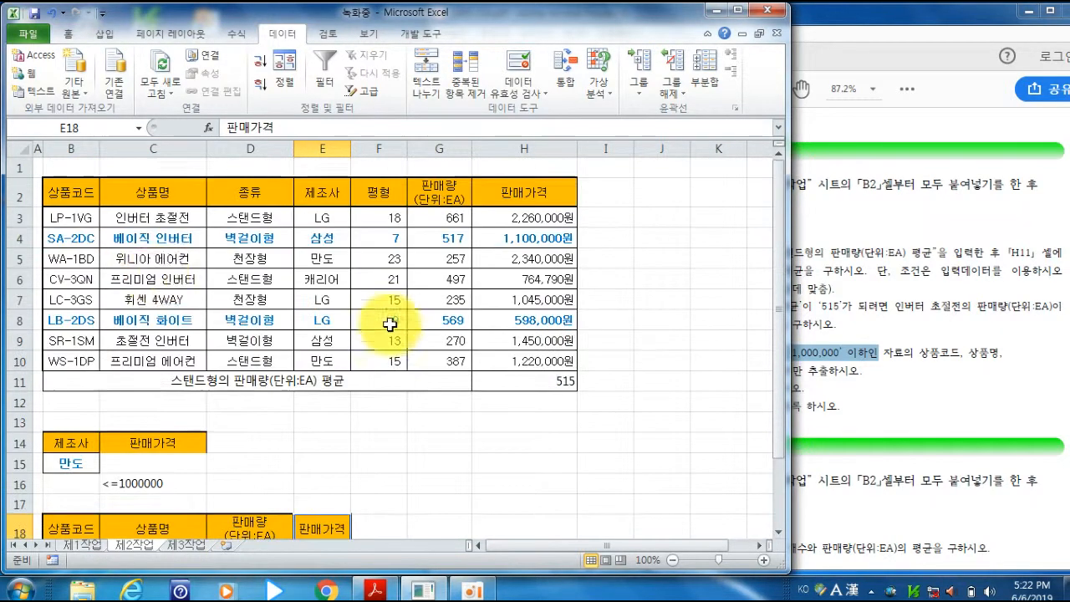
left_click_drag(81, 194, 508, 348)
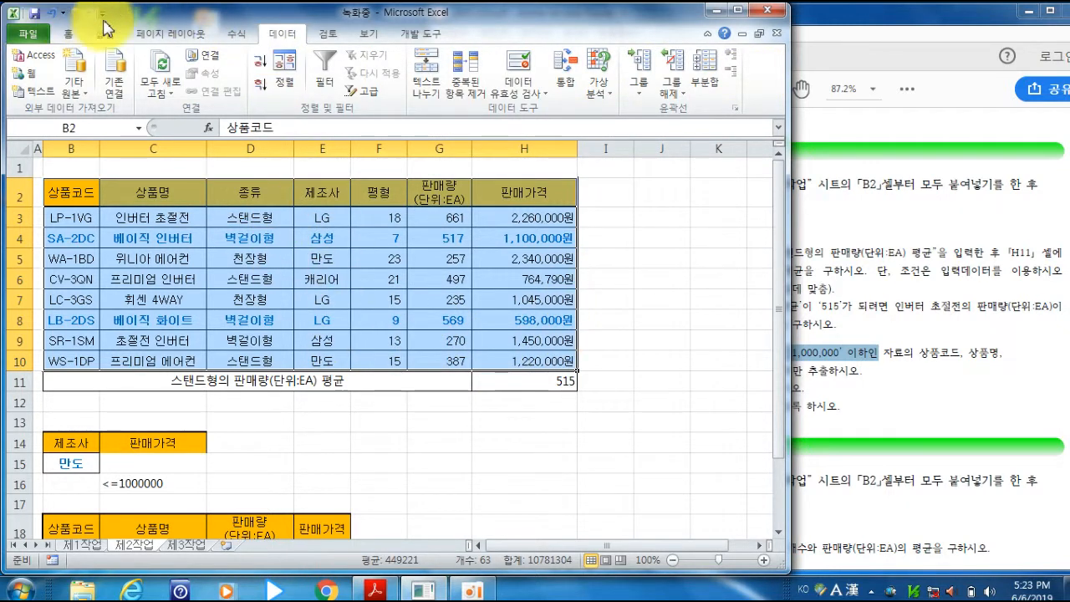
left_click(365, 96)
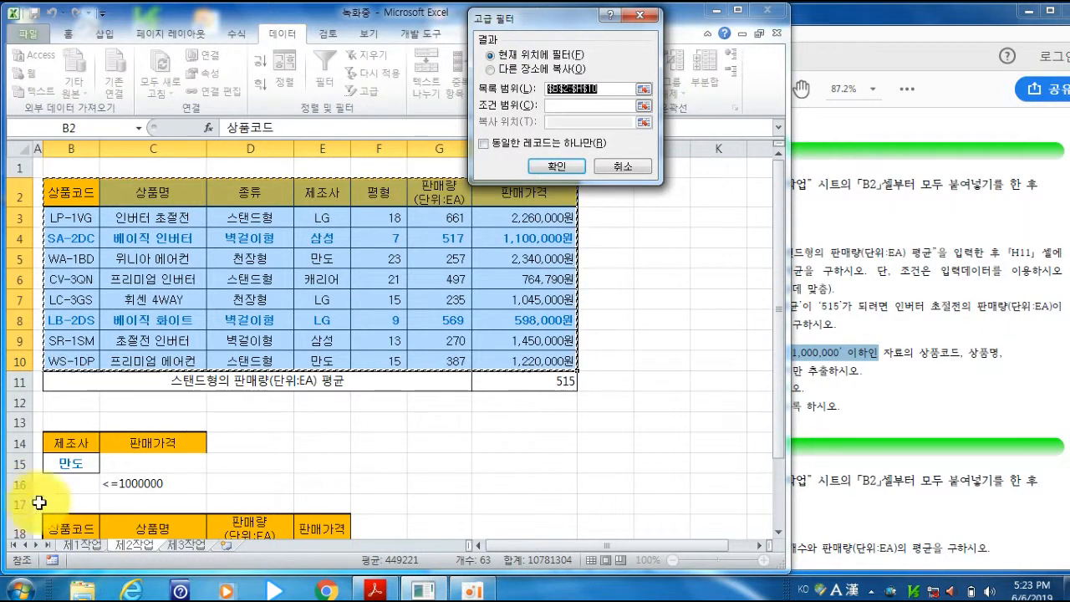
left_click(509, 70)
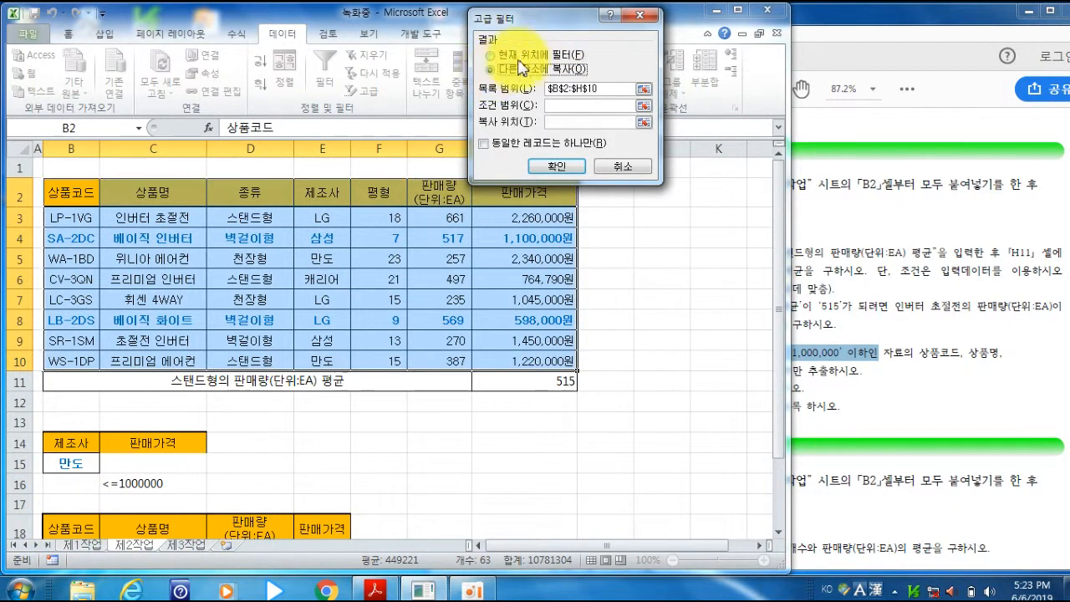
Step: Set the criteria range to B14:C16 and the copy destination to B18:E18, and run the advanced filter
left_click(558, 106)
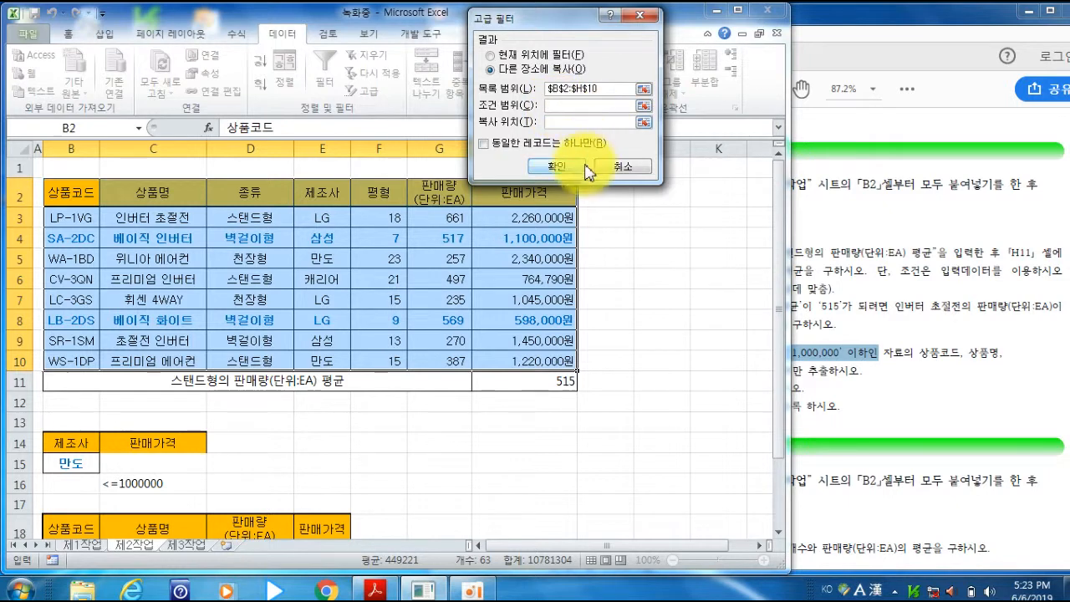
scroll(310, 375, "down", 1)
left_click_drag(69, 371, 144, 412)
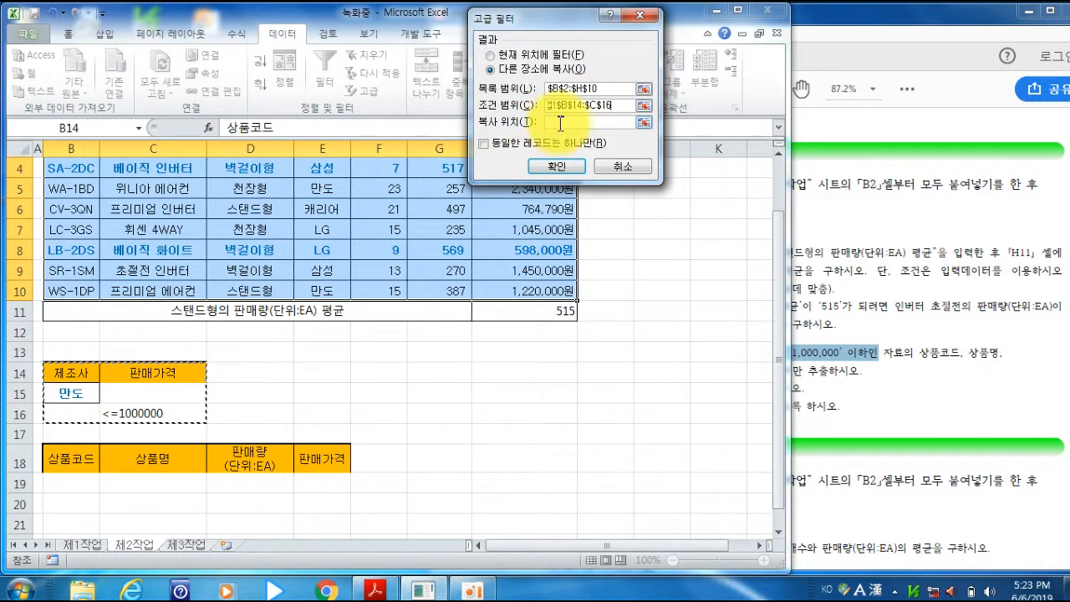
left_click_drag(56, 460, 306, 465)
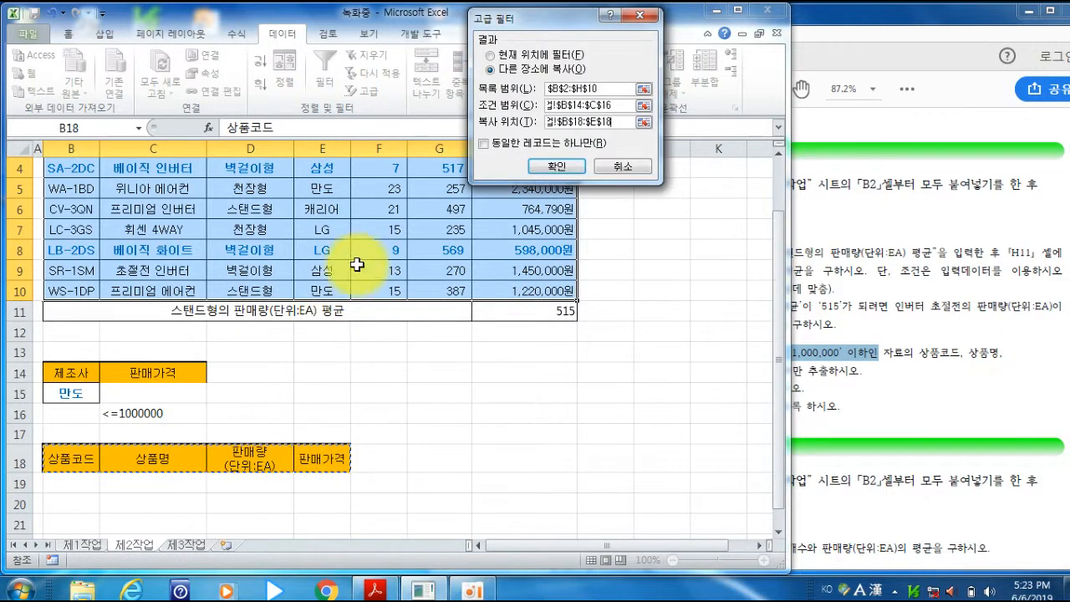
left_click(554, 167)
Step: Widen column E so the extracted 판매가격 values fit in their cells
scroll(310, 509, "down", 2)
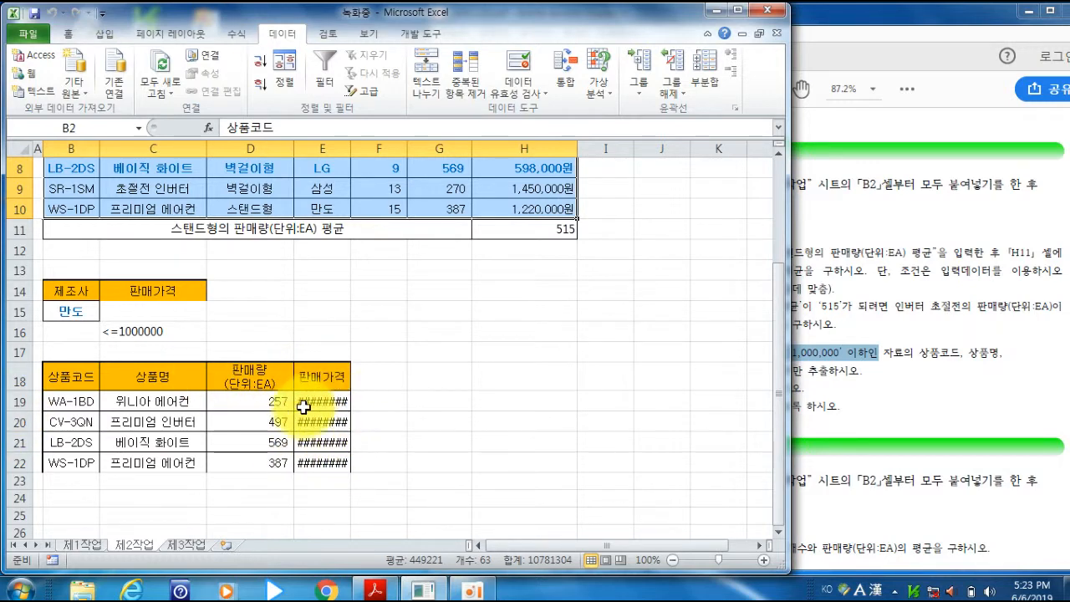
scroll(357, 395, "up", 2)
left_click_drag(348, 150, 380, 150)
scroll(387, 306, "down", 2)
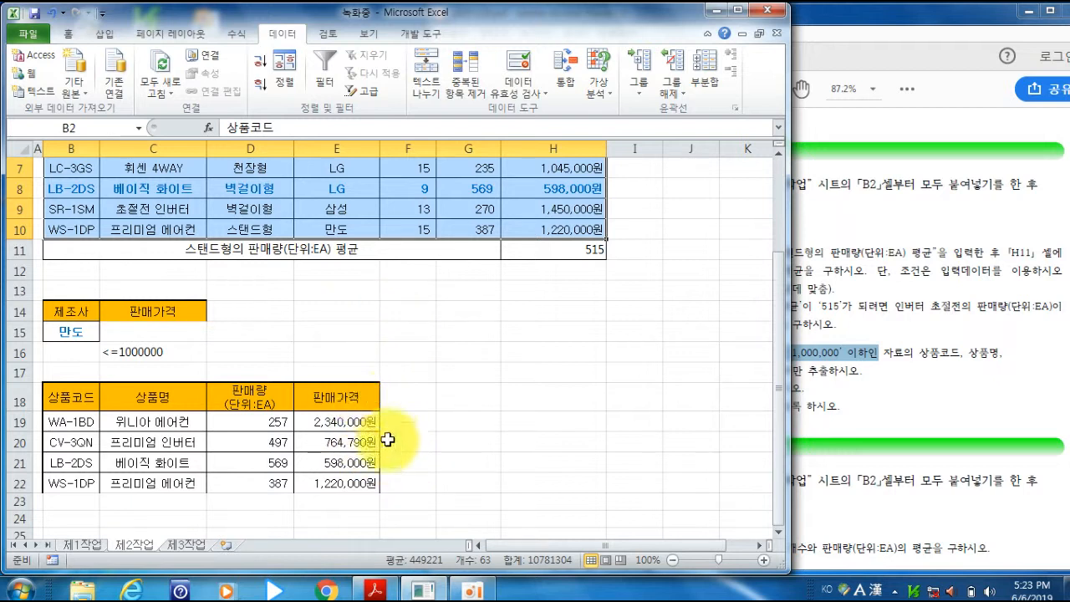